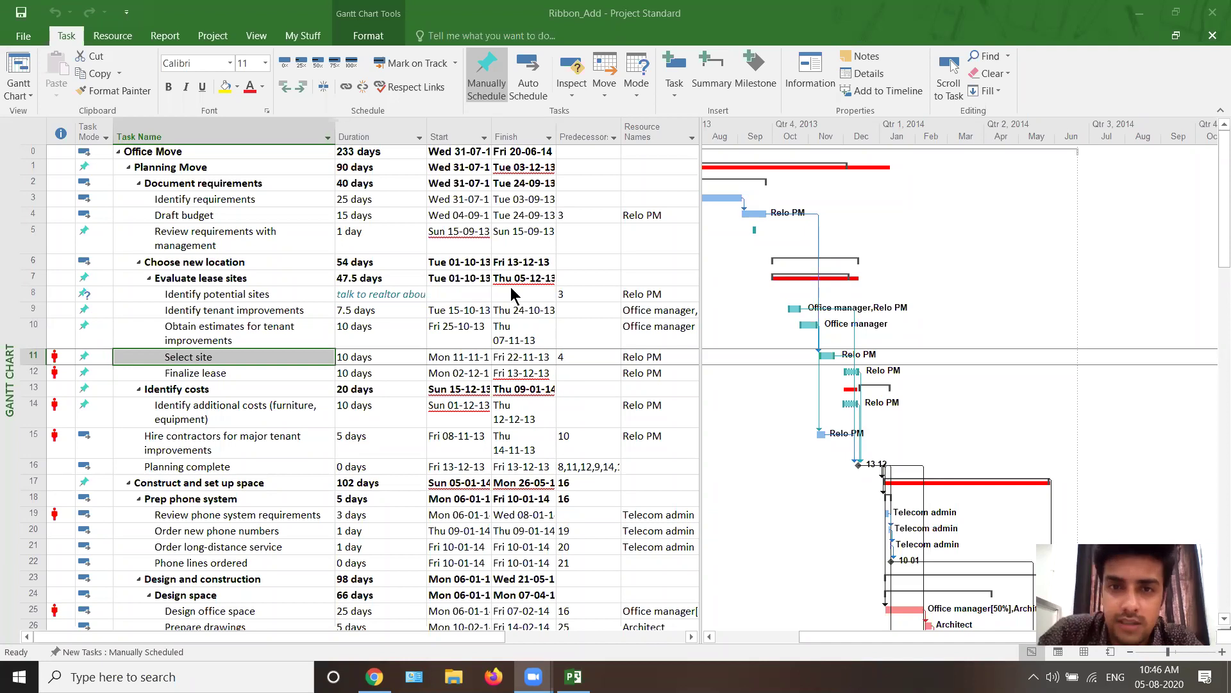
# Create a new blank project
pyautogui.click(25, 37)
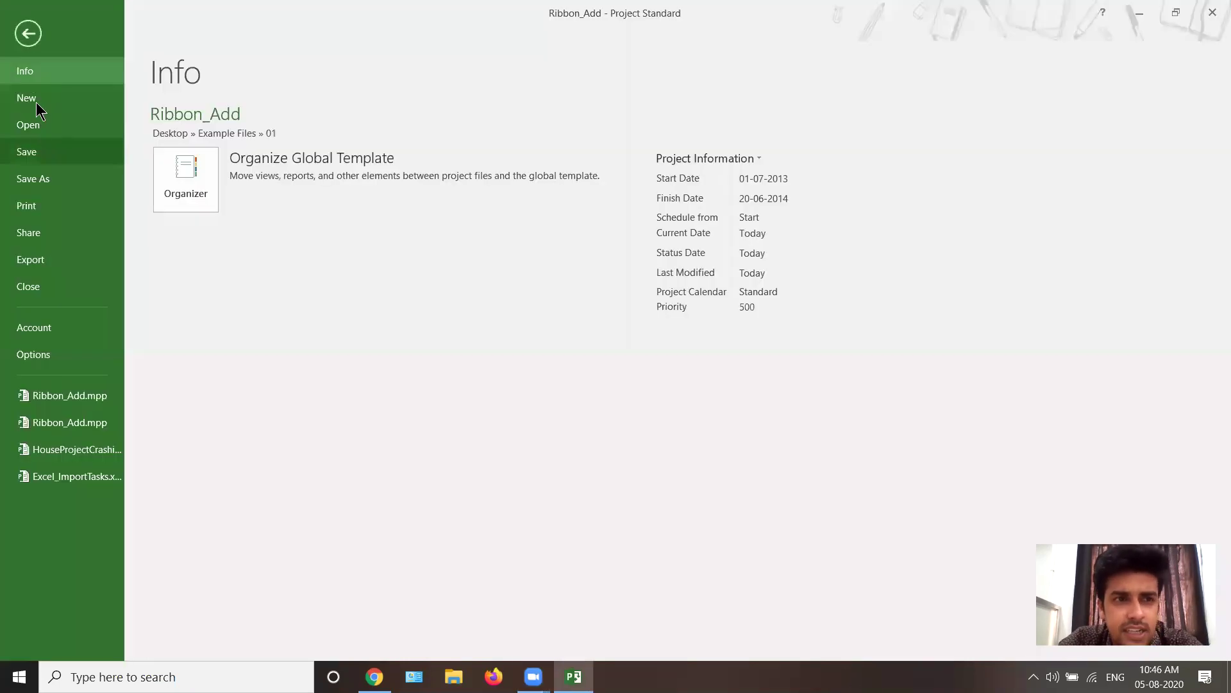
pyautogui.click(36, 101)
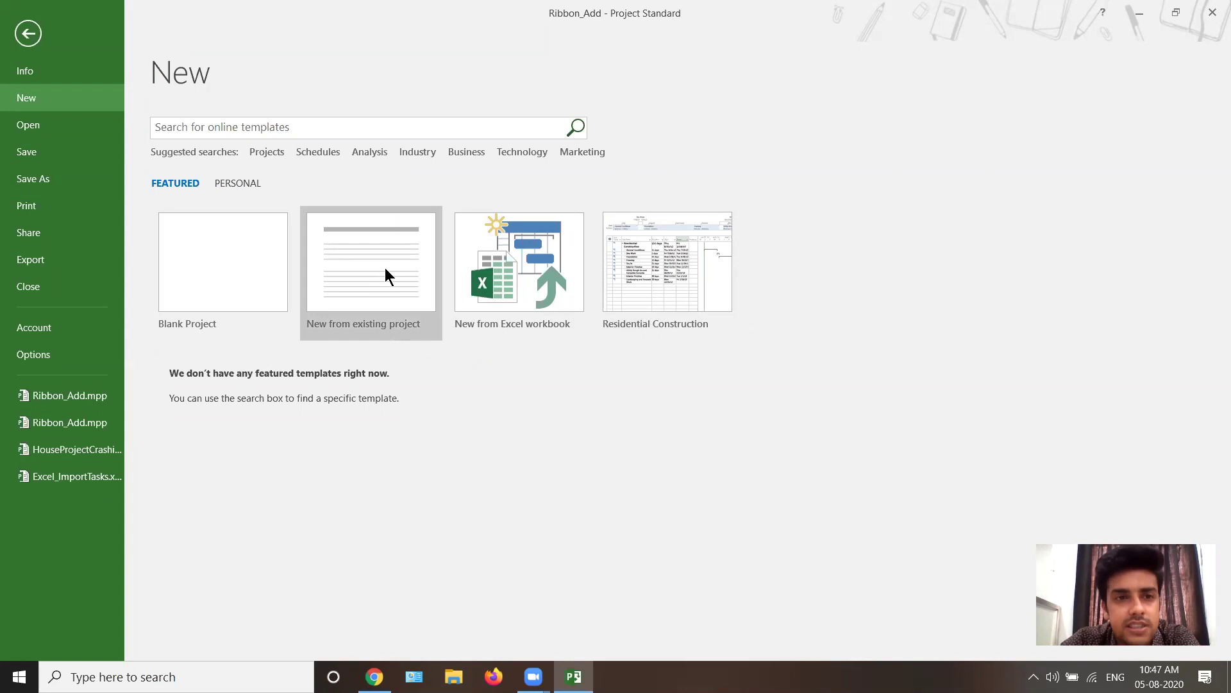
pyautogui.click(28, 33)
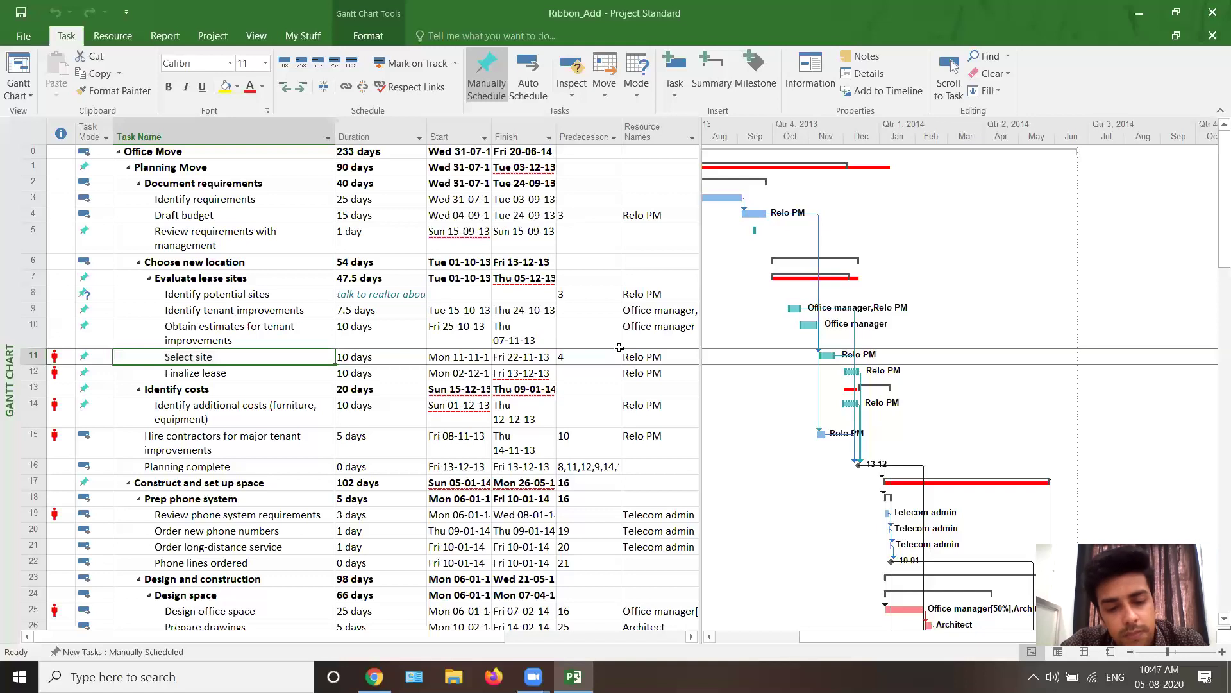
pyautogui.hotkey('ctrl', 'n')
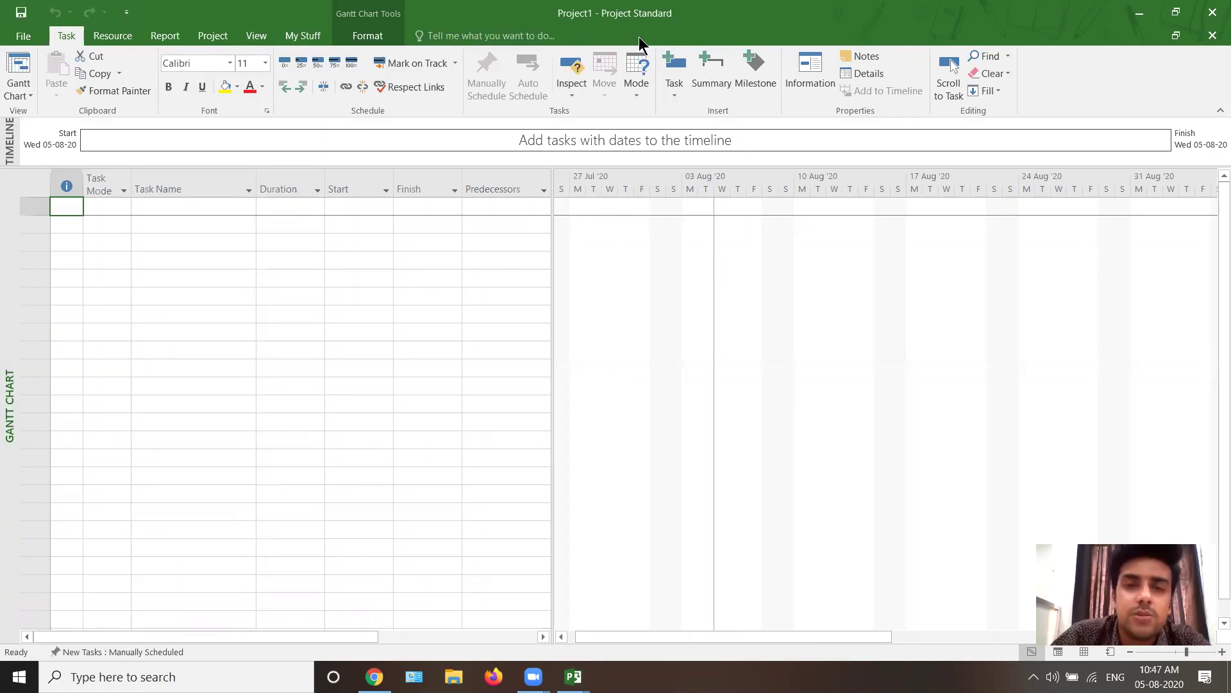
pyautogui.doubleClick(765, 45)
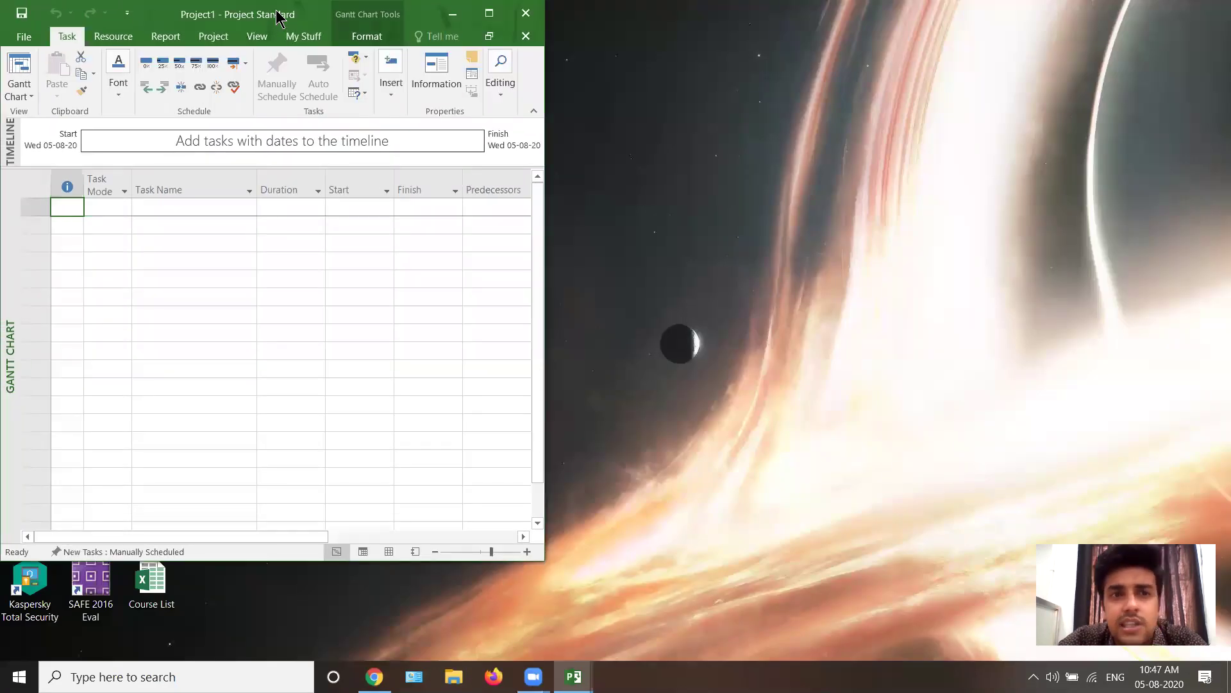
pyautogui.doubleClick(280, 16)
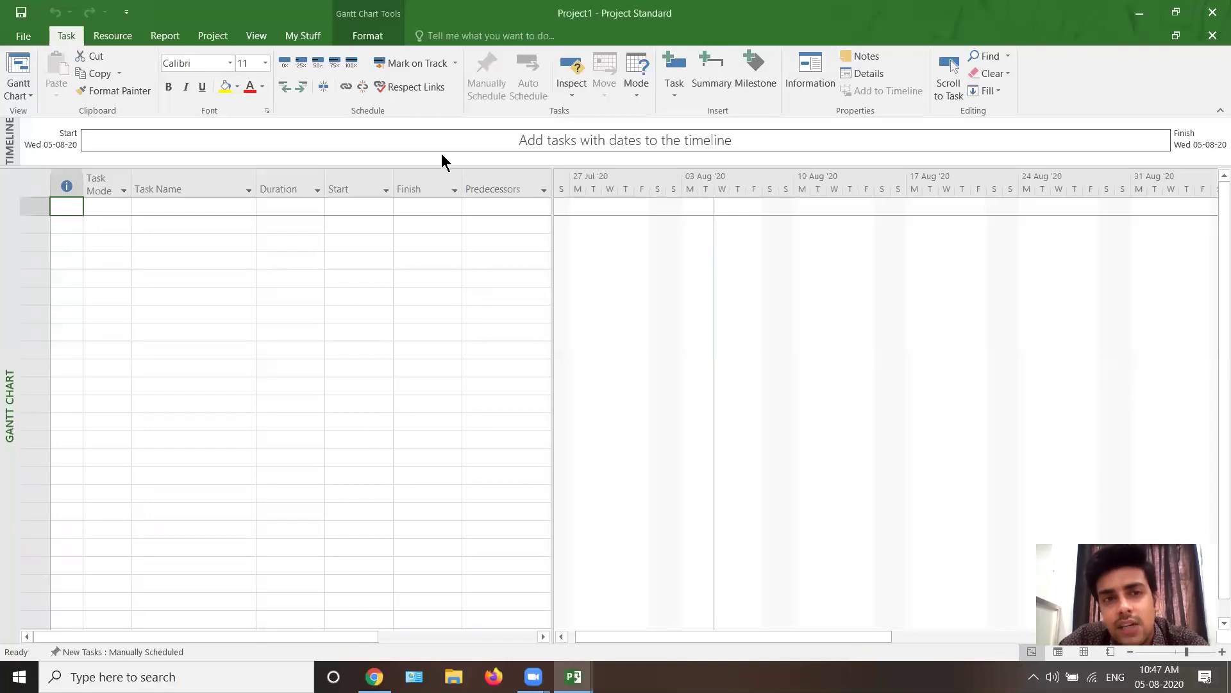
# Open the new project's Project Information and set it to schedule from the Project Start Date
pyautogui.click(224, 34)
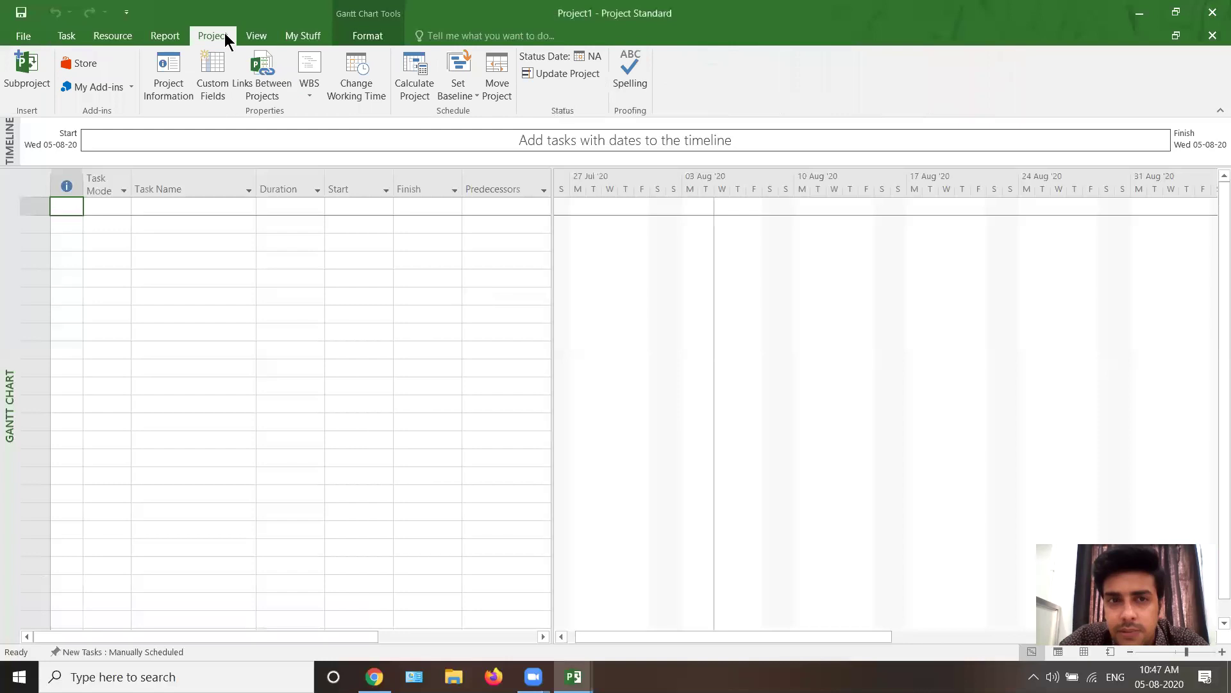
pyautogui.click(181, 96)
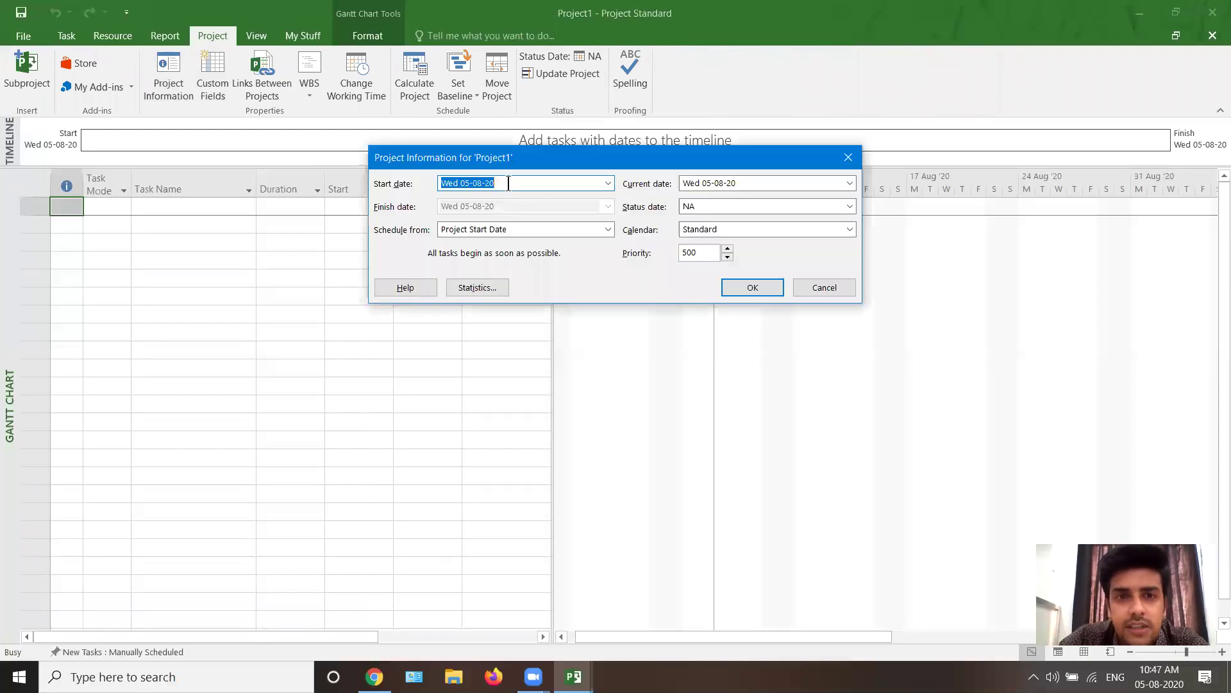
pyautogui.moveTo(552, 164); pyautogui.dragTo(569, 260)
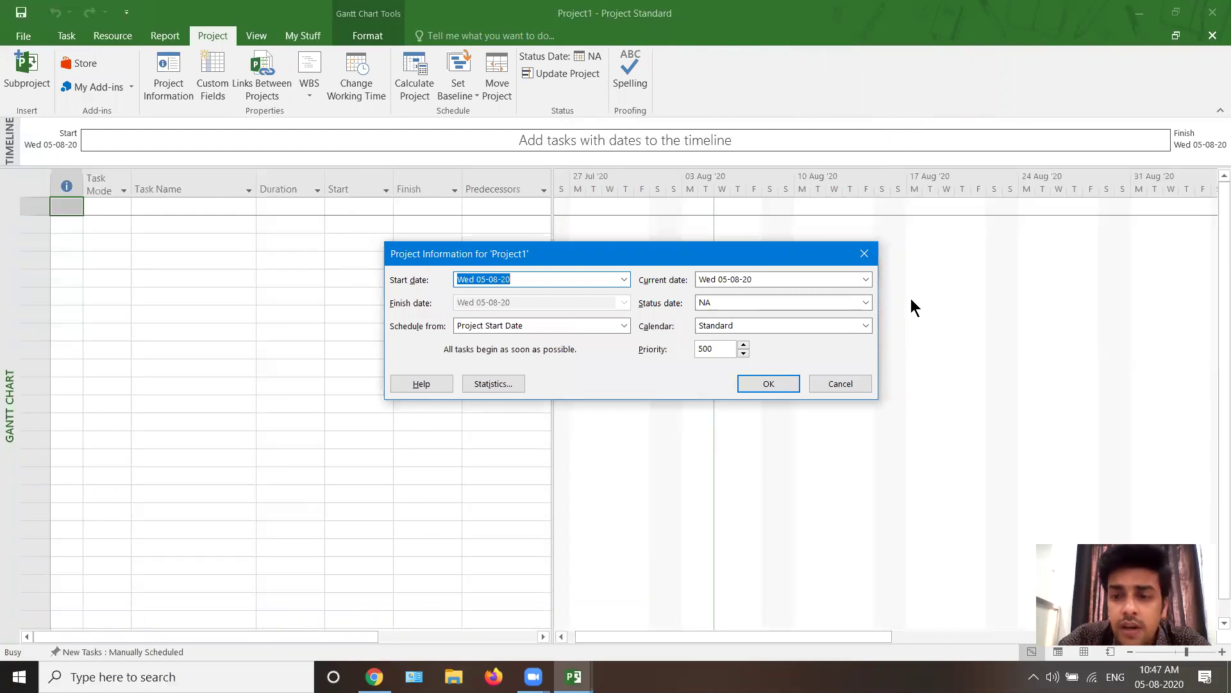
pyautogui.click(465, 259)
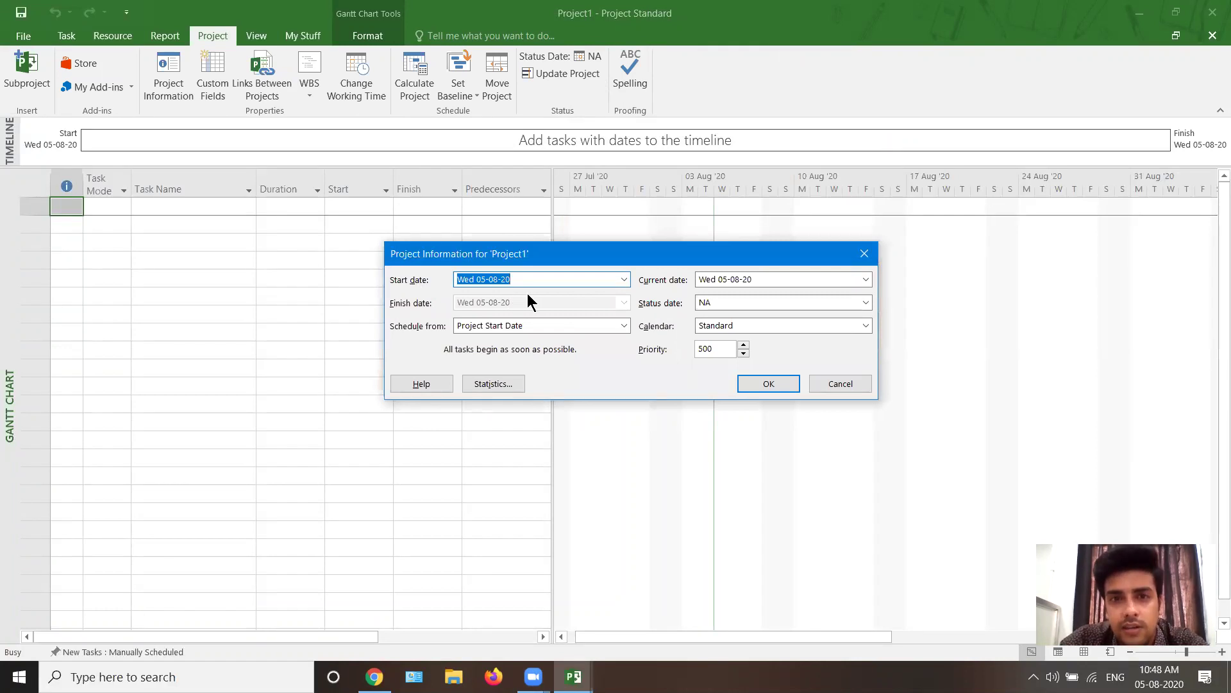
pyautogui.click(756, 280)
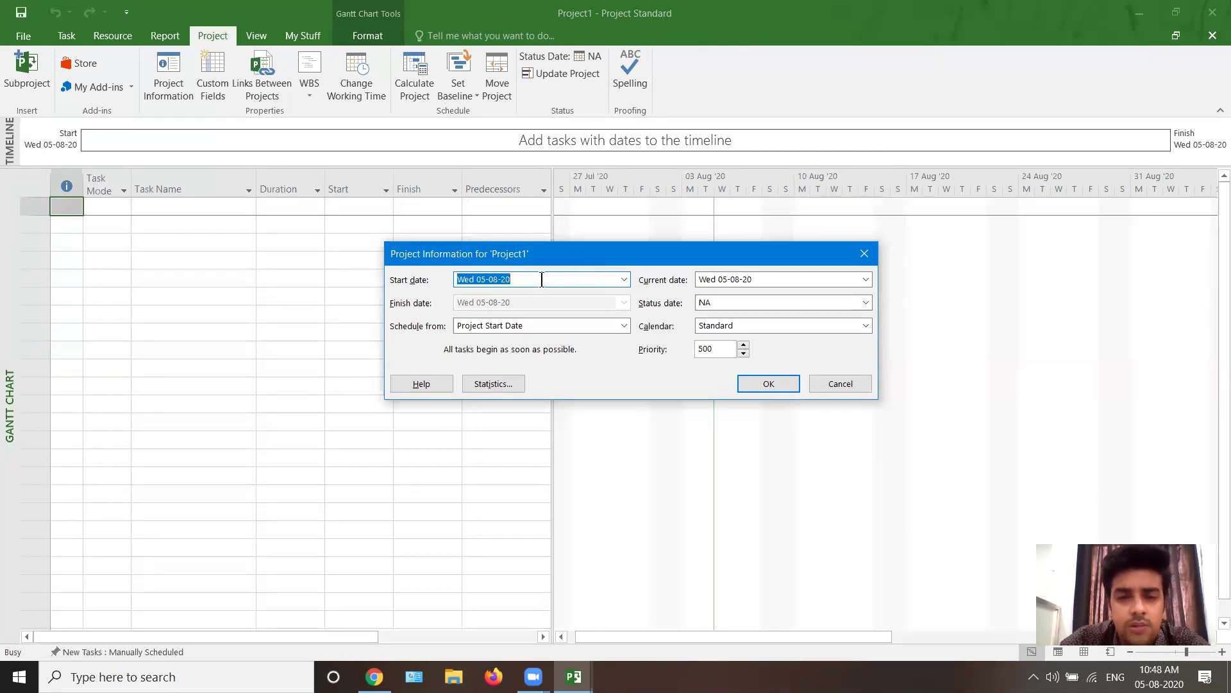
pyautogui.click(503, 328)
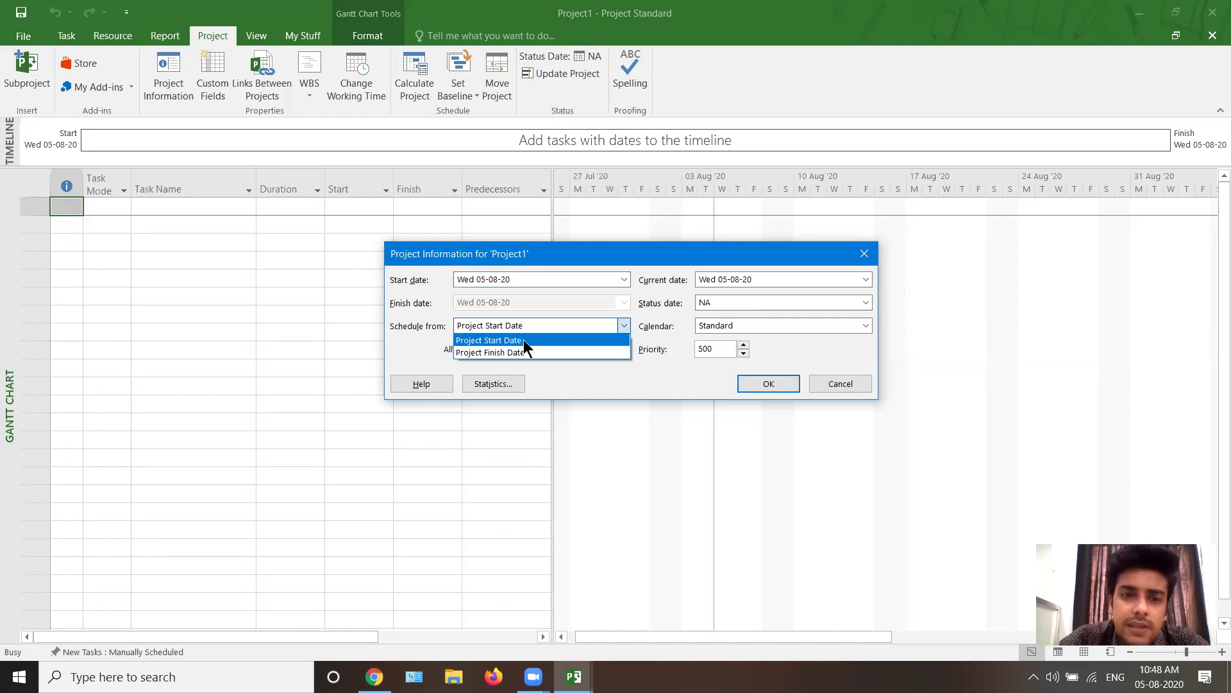
pyautogui.click(523, 341)
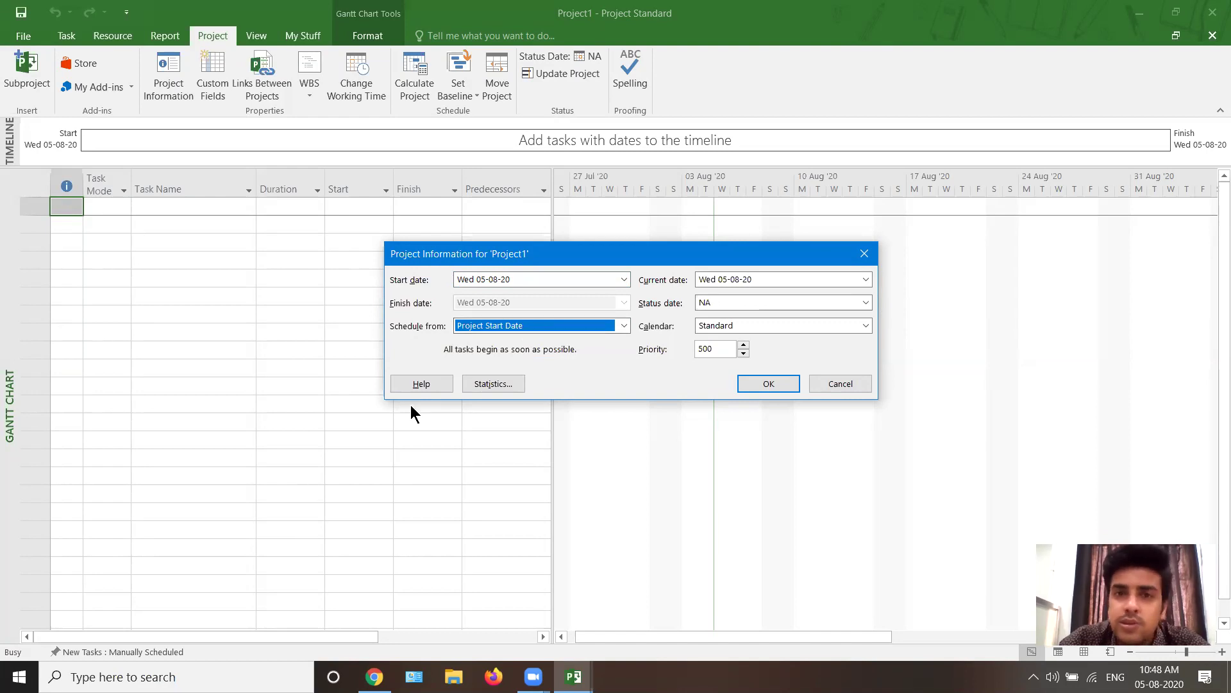
pyautogui.moveTo(552, 280); pyautogui.dragTo(431, 282)
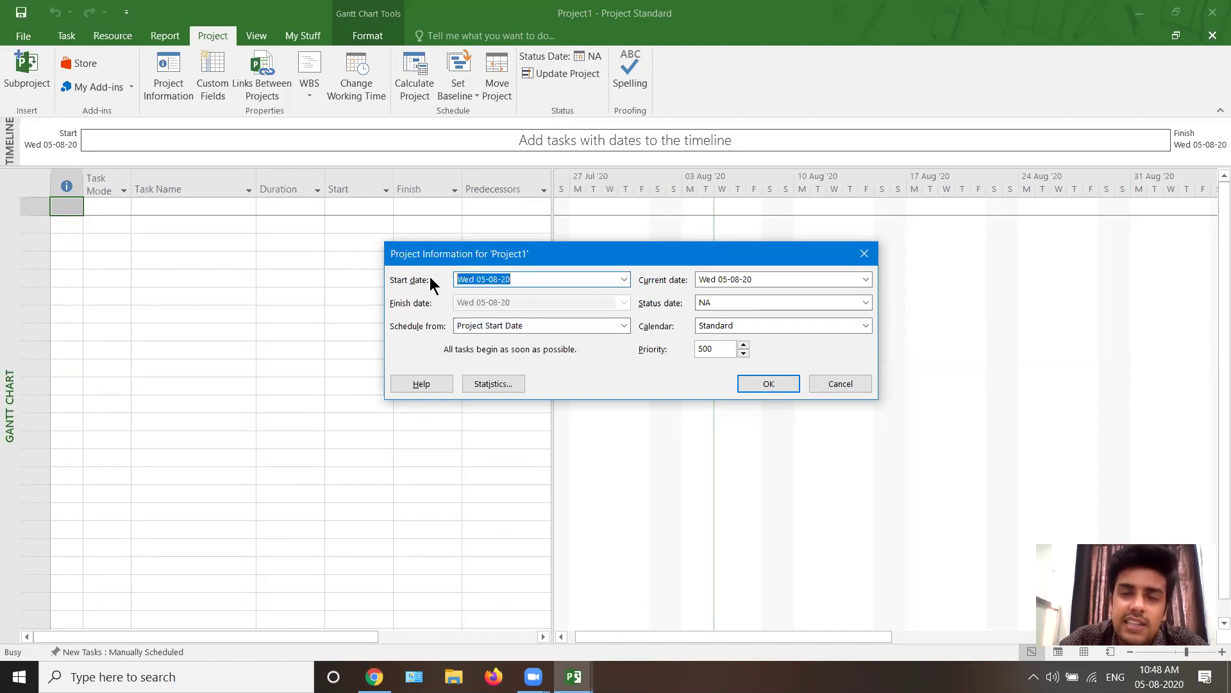
pyautogui.click(468, 328)
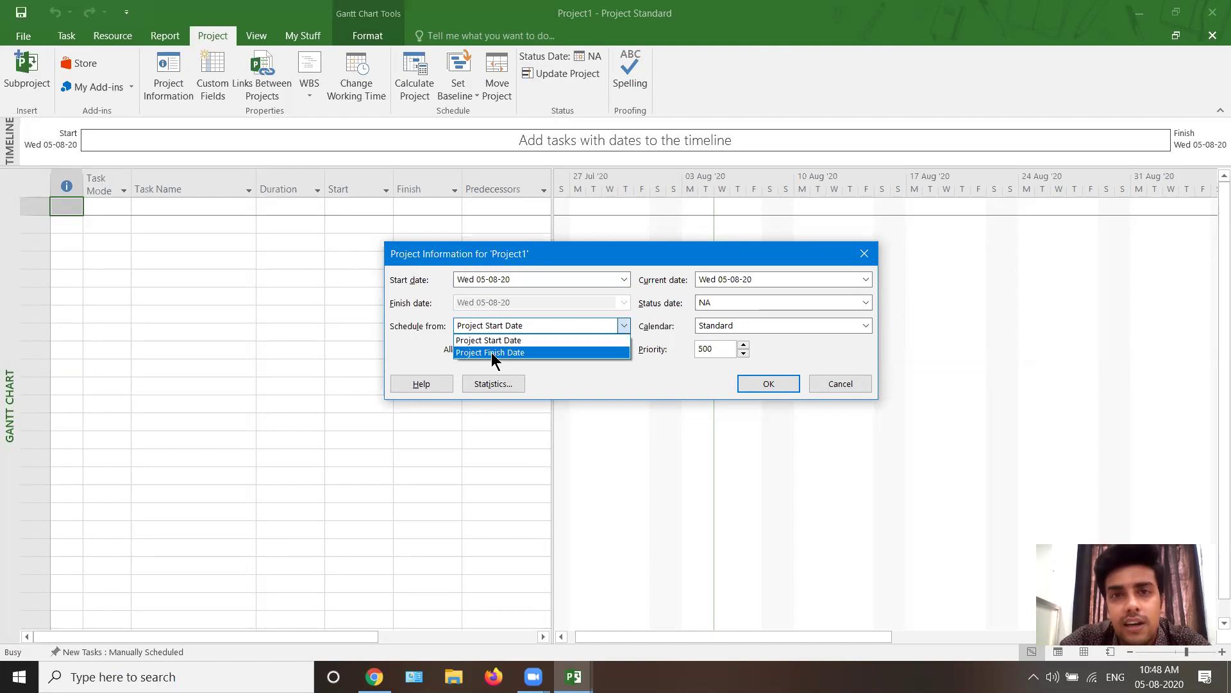
pyautogui.click(510, 340)
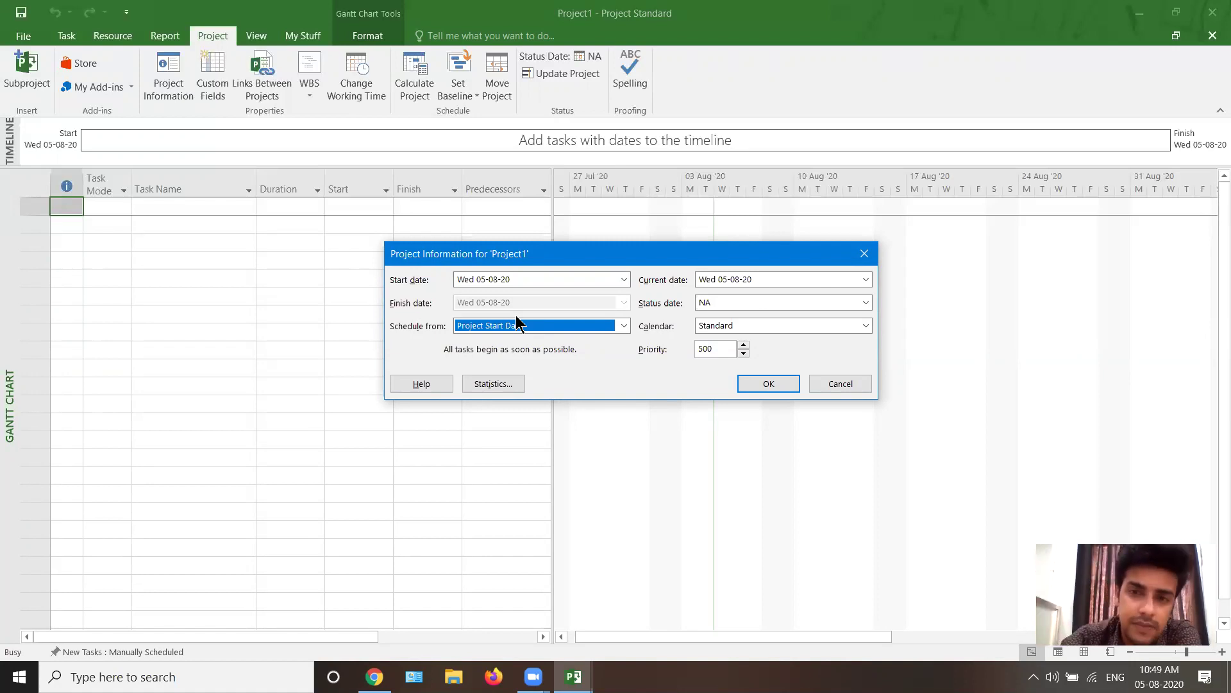
# Set the project calendar to Standard and apply the project information
pyautogui.click(736, 328)
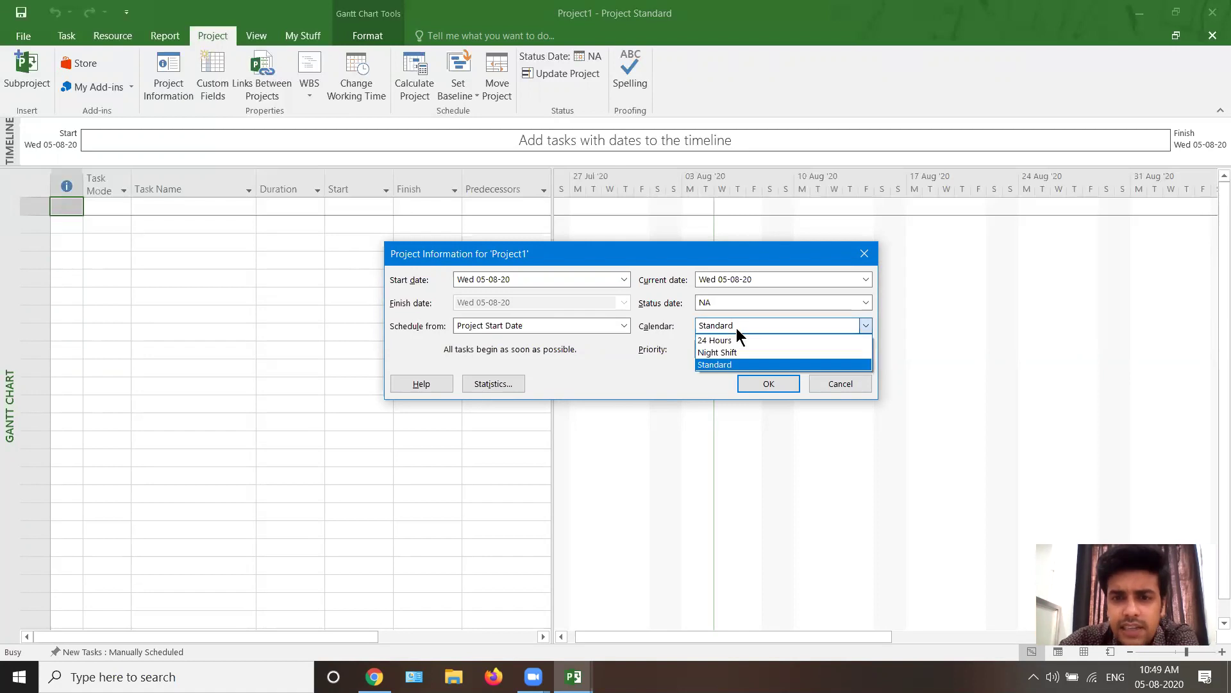
pyautogui.click(737, 364)
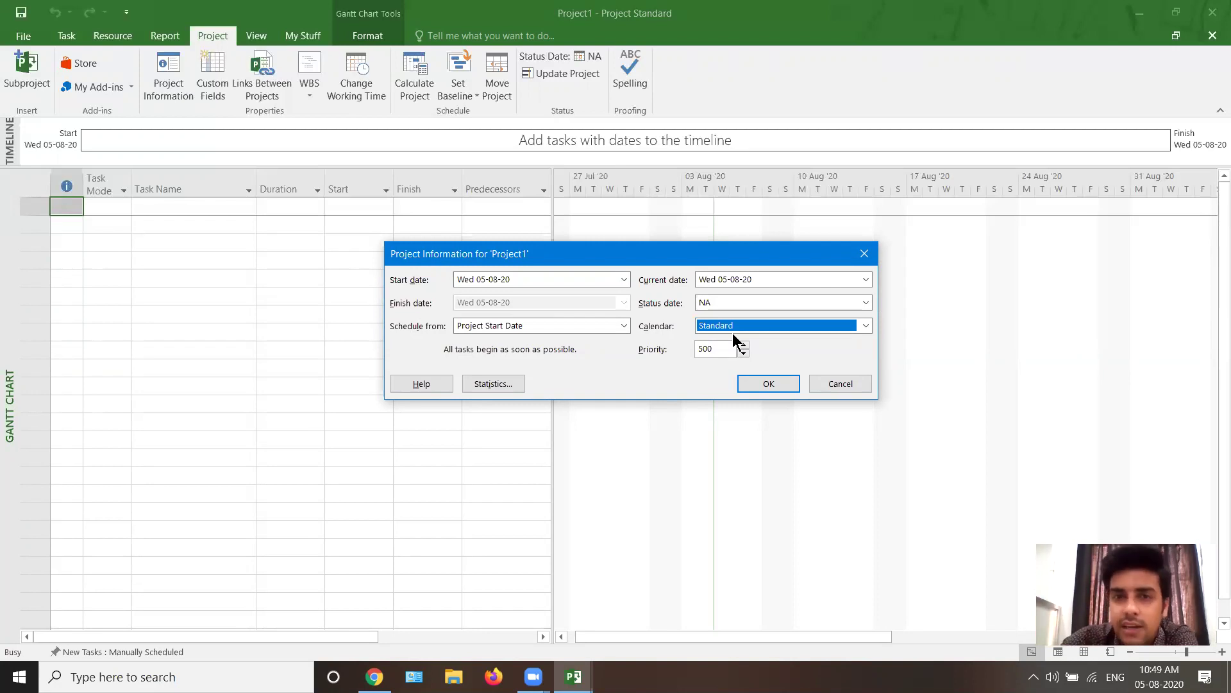
pyautogui.click(734, 329)
pyautogui.click(739, 363)
pyautogui.click(769, 384)
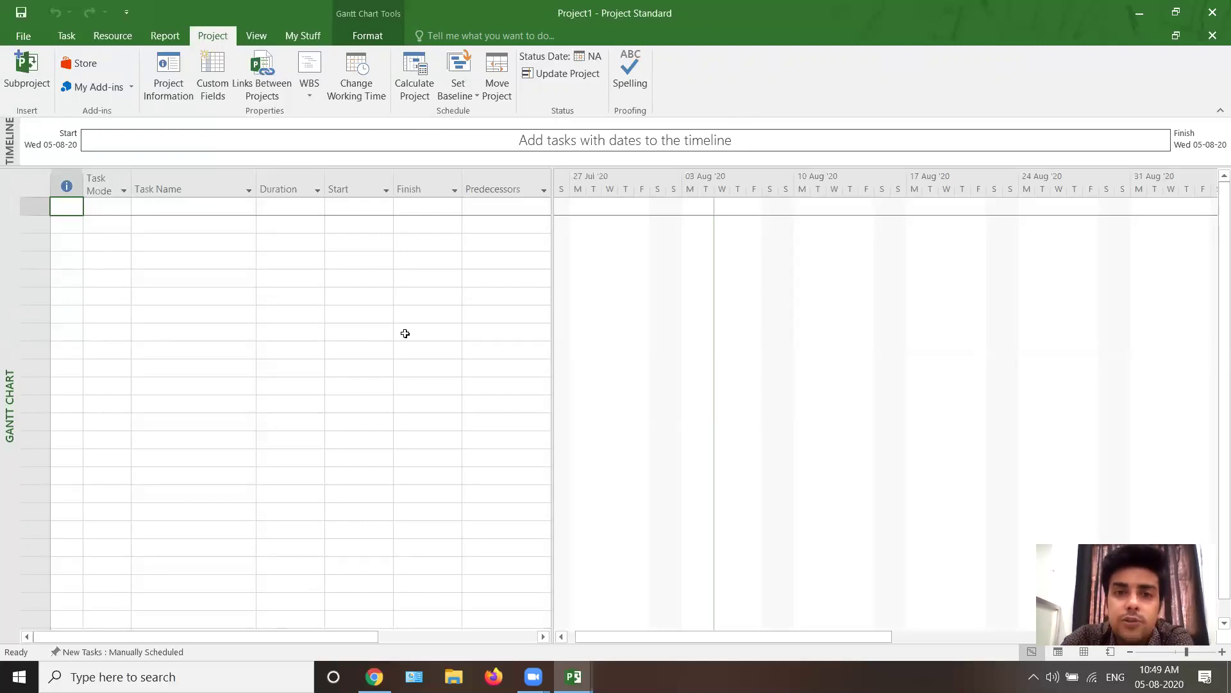
pyautogui.click(163, 95)
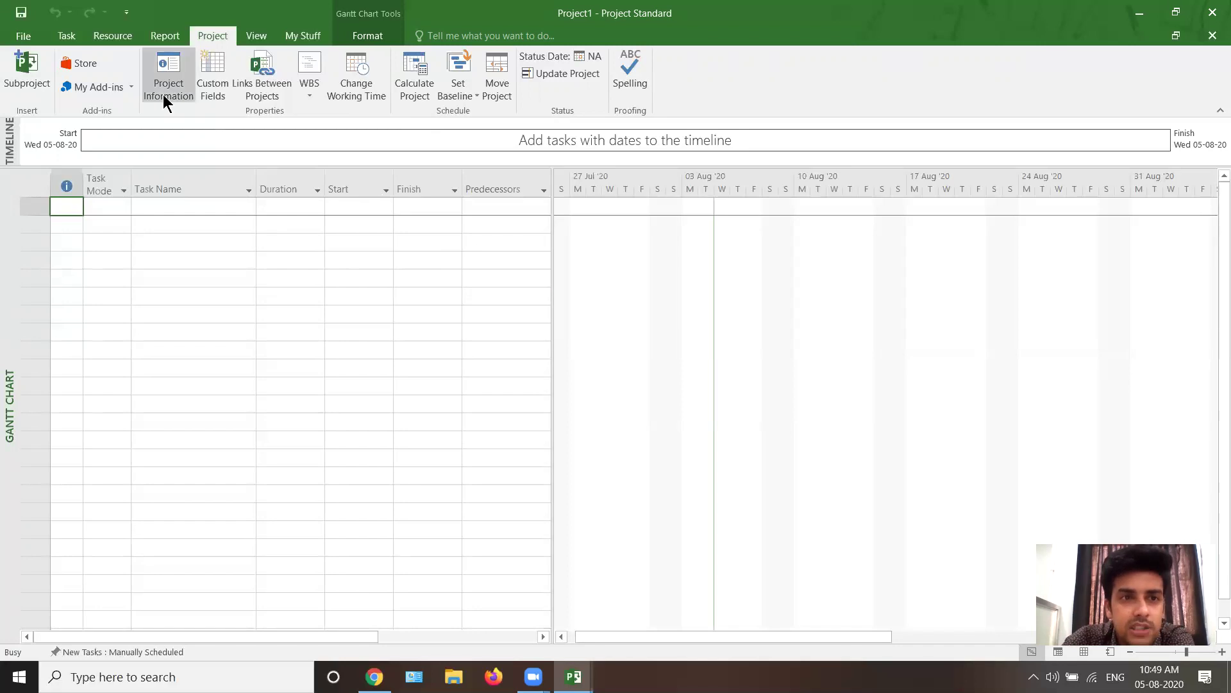
pyautogui.click(847, 157)
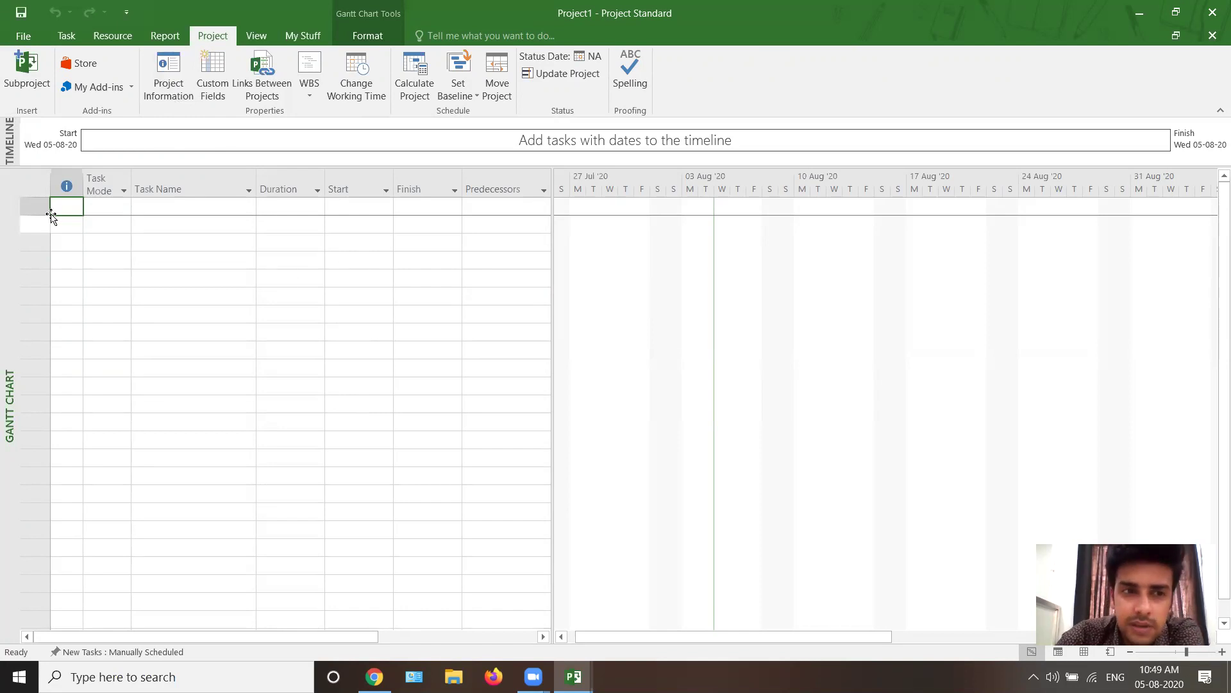
pyautogui.click(86, 224)
pyautogui.click(69, 225)
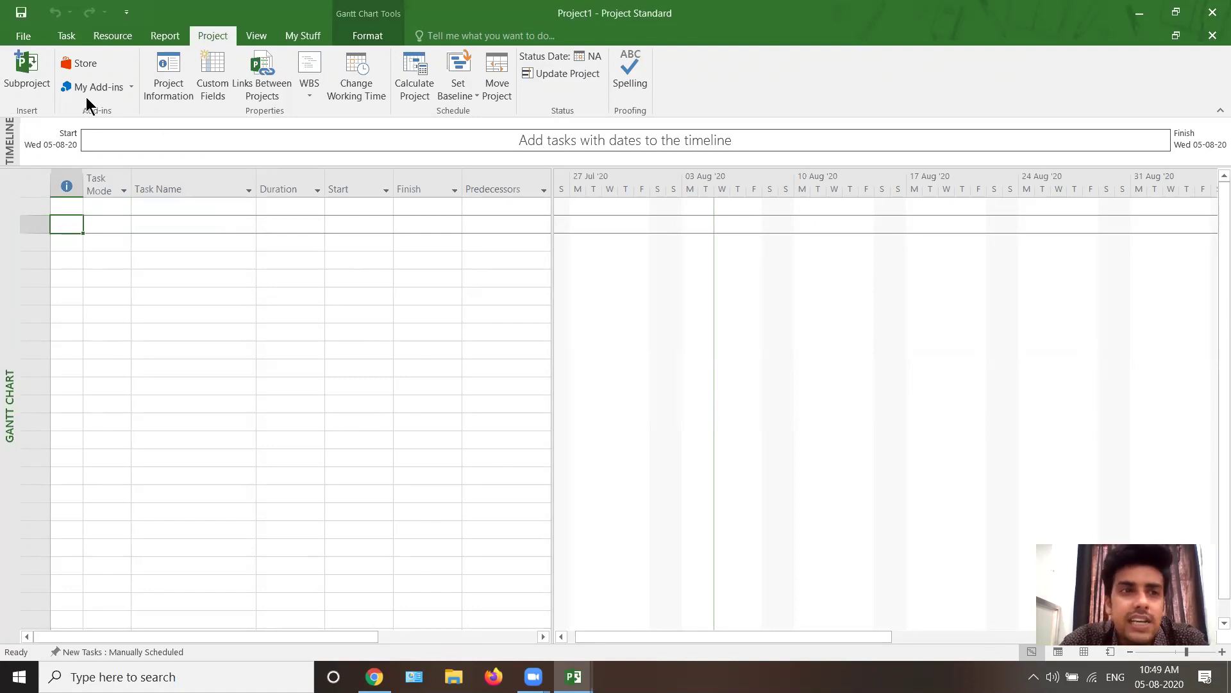
# Enable the advanced project option that prompts for project info for new projects
pyautogui.click(29, 40)
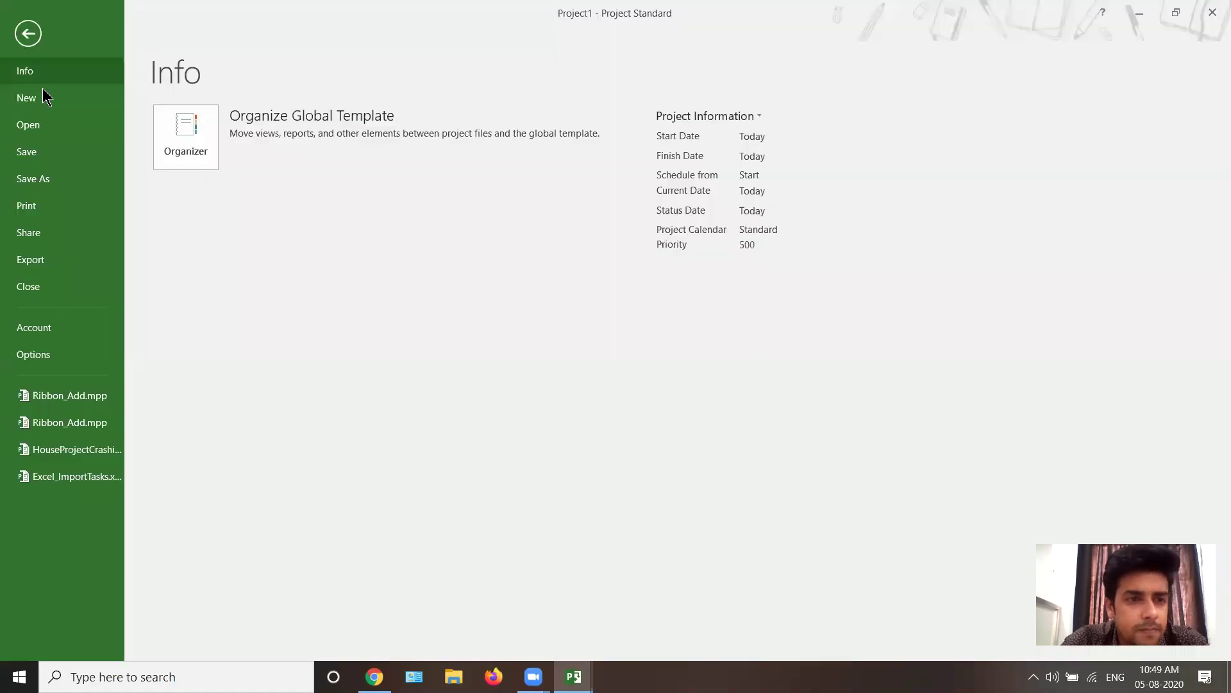
pyautogui.click(64, 353)
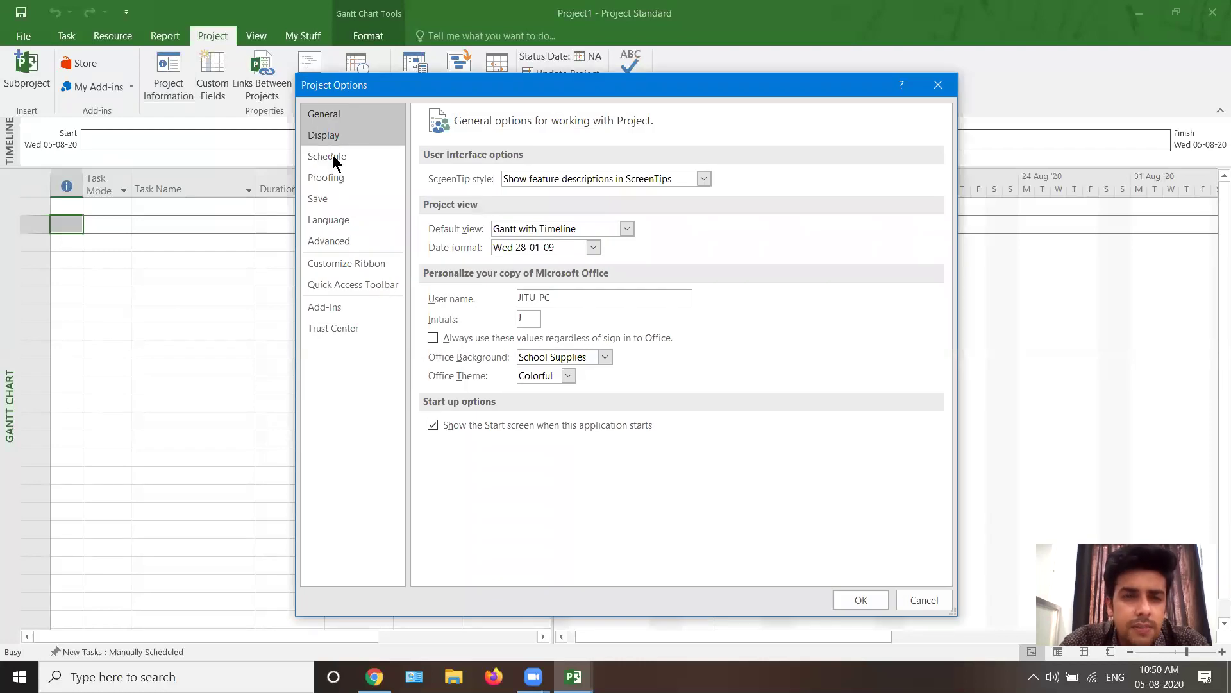
pyautogui.click(344, 241)
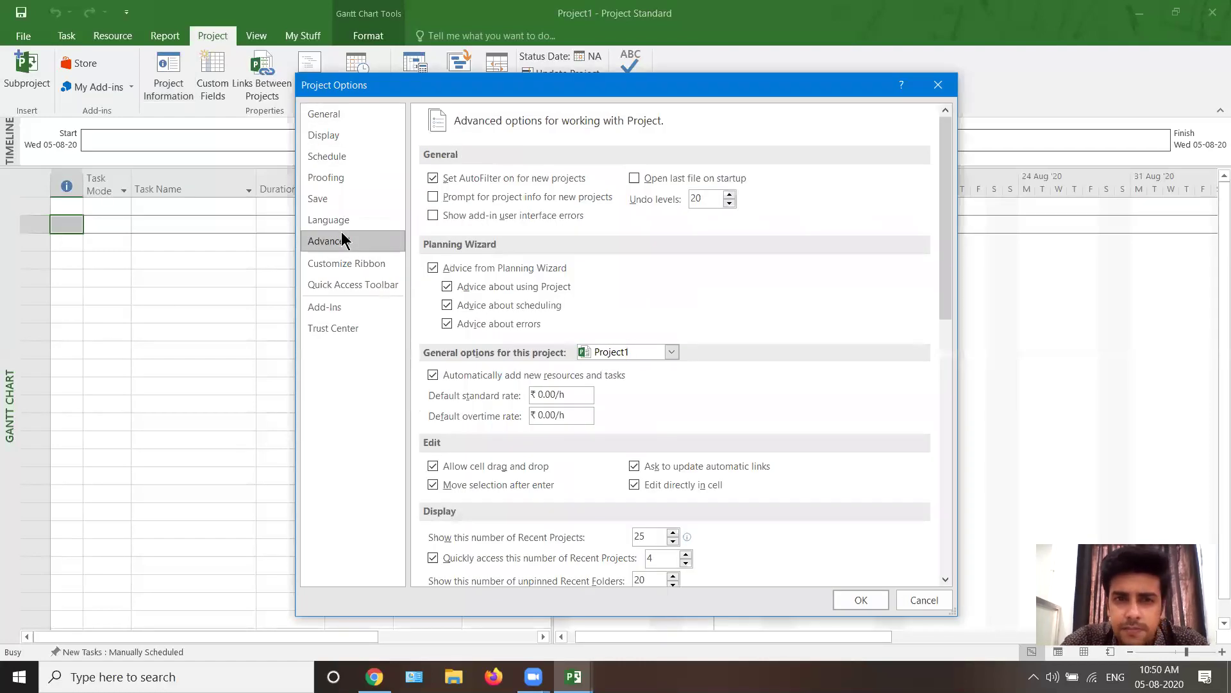
pyautogui.click(493, 198)
pyautogui.click(880, 603)
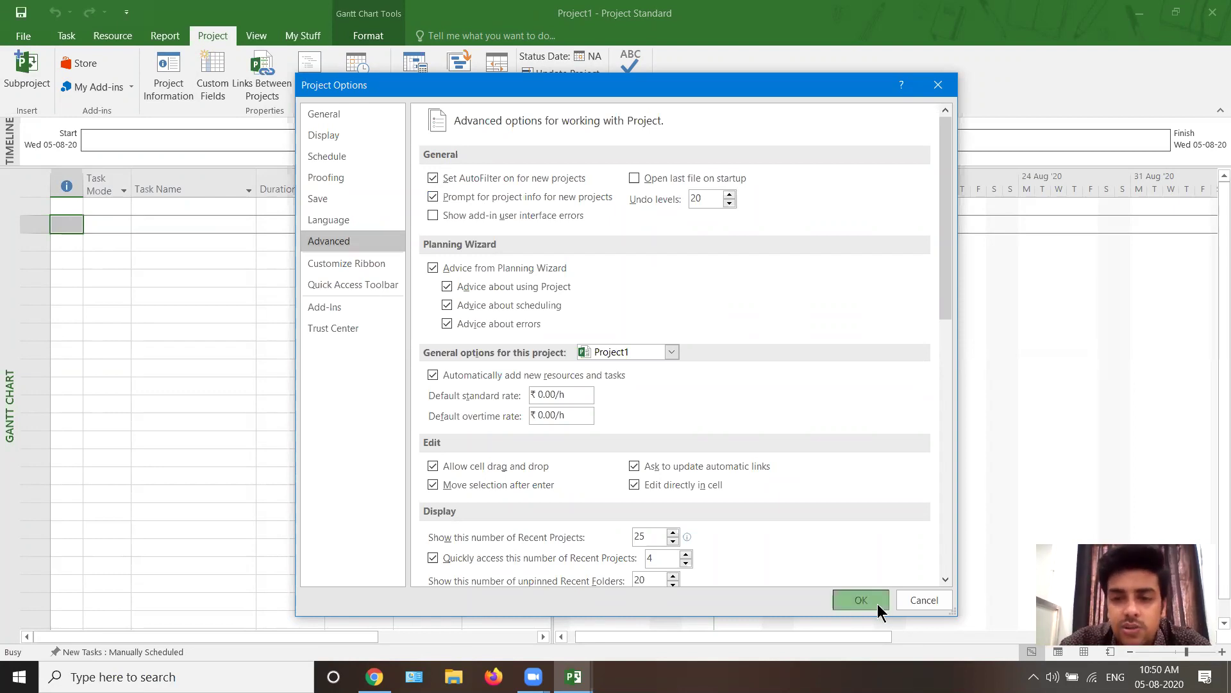
# Close the Ribbon_Add project and create a blank project, accepting its default project information
pyautogui.click(41, 36)
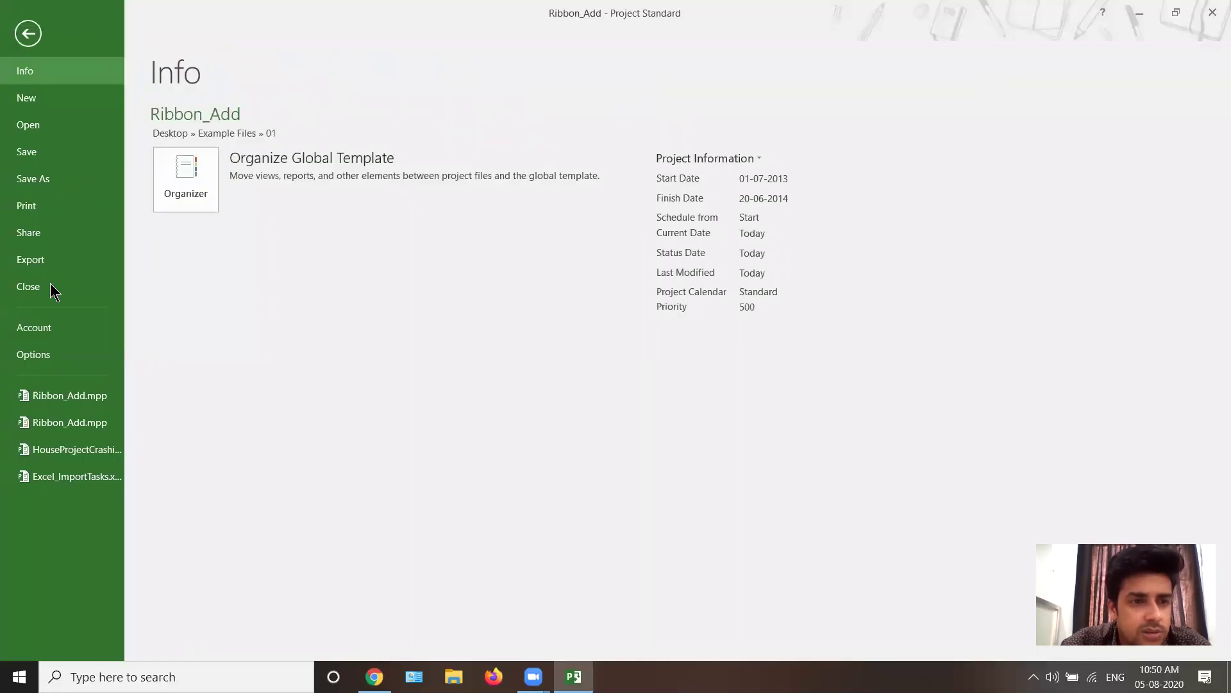
pyautogui.click(50, 285)
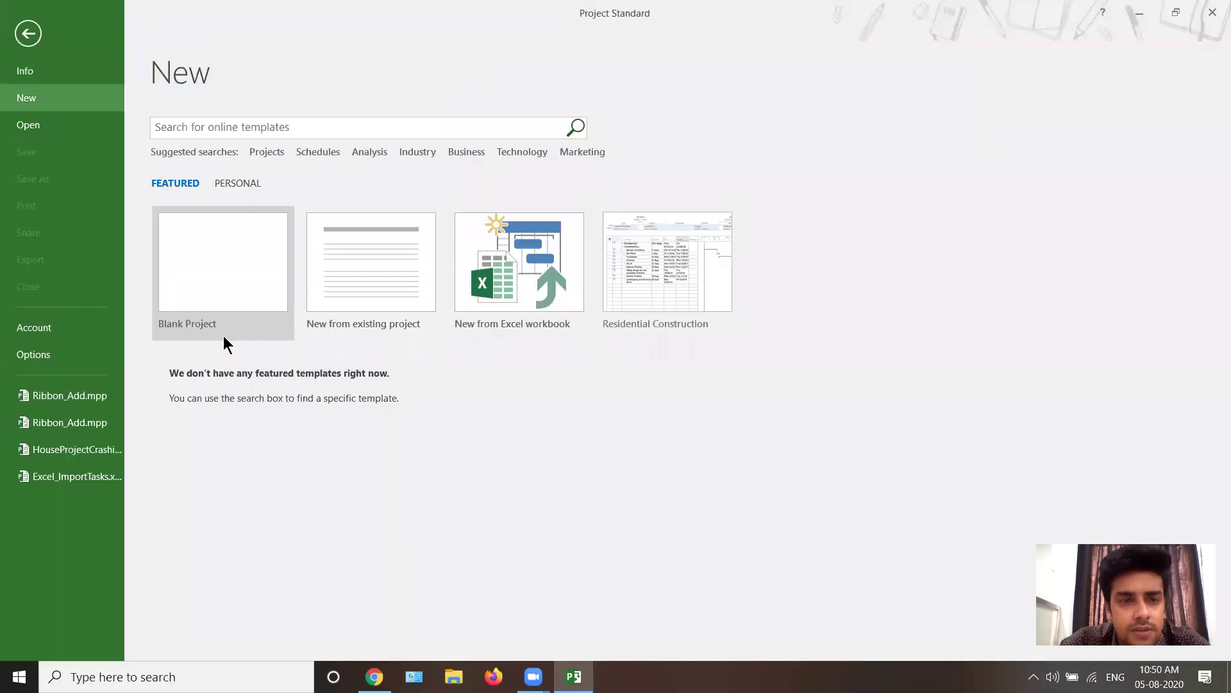
pyautogui.click(225, 336)
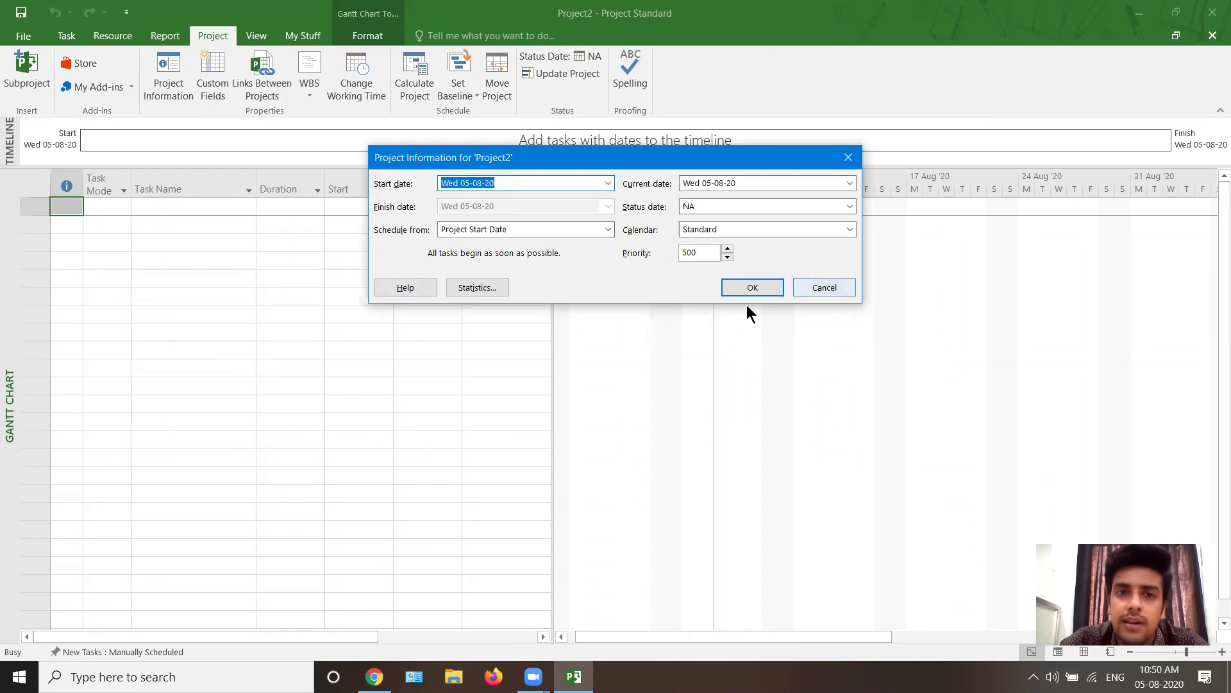
pyautogui.click(754, 288)
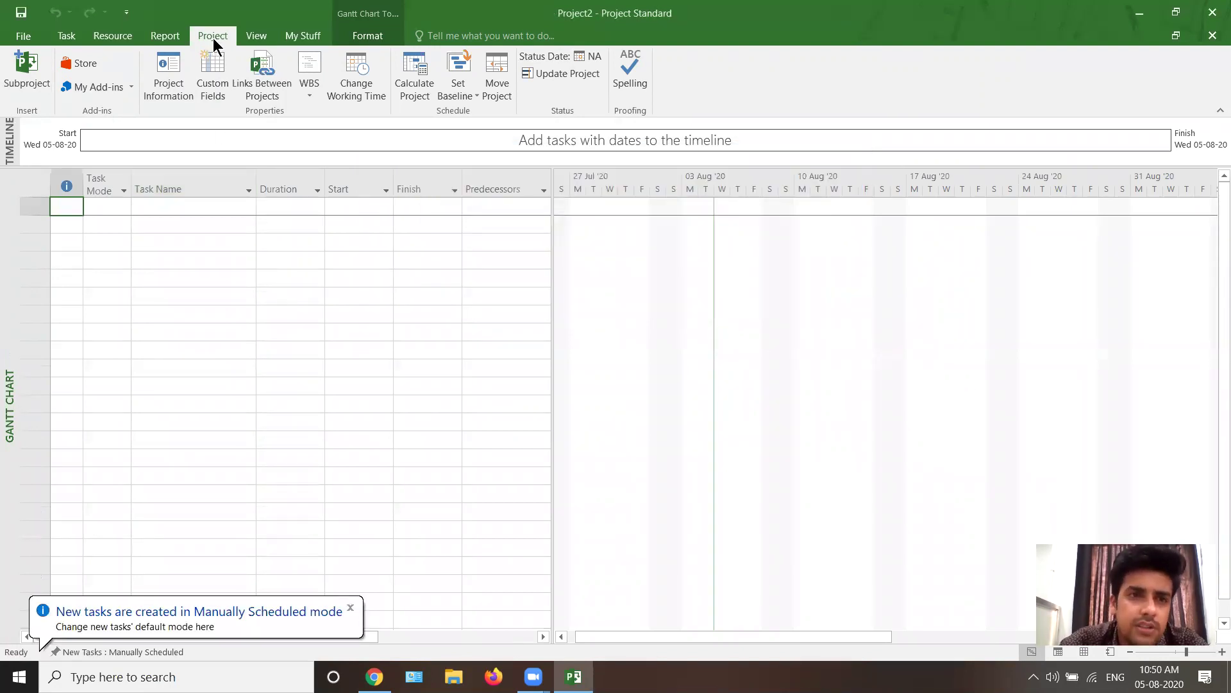
pyautogui.click(175, 96)
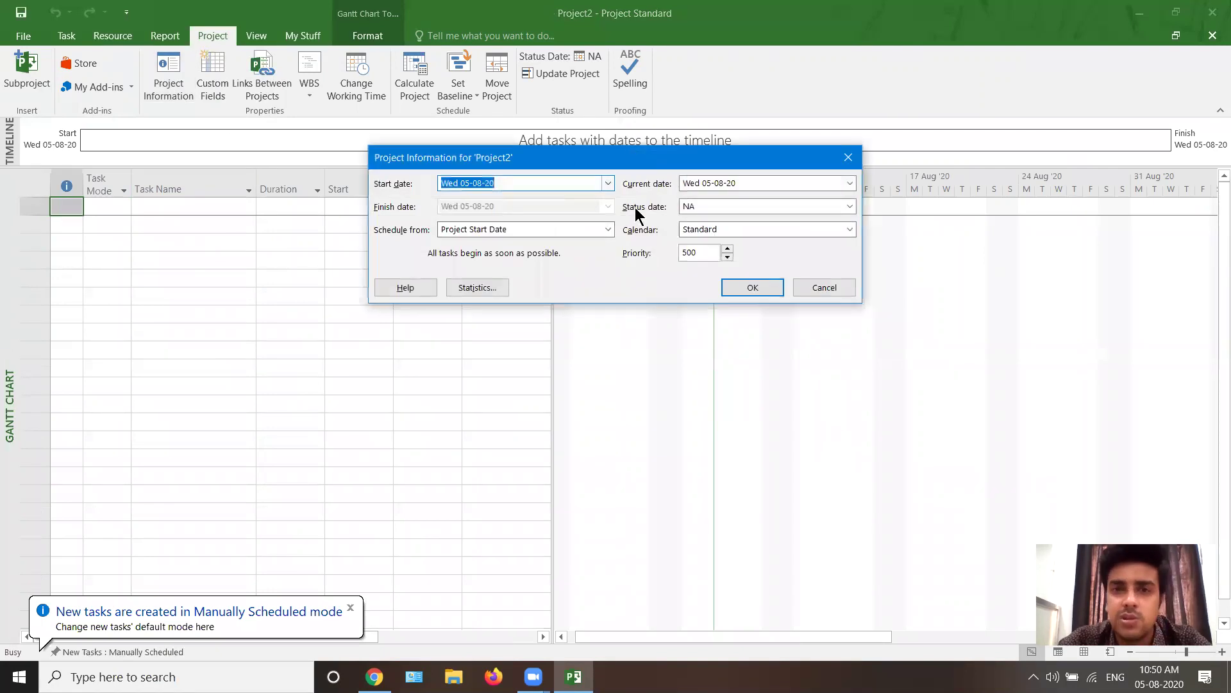
pyautogui.click(821, 287)
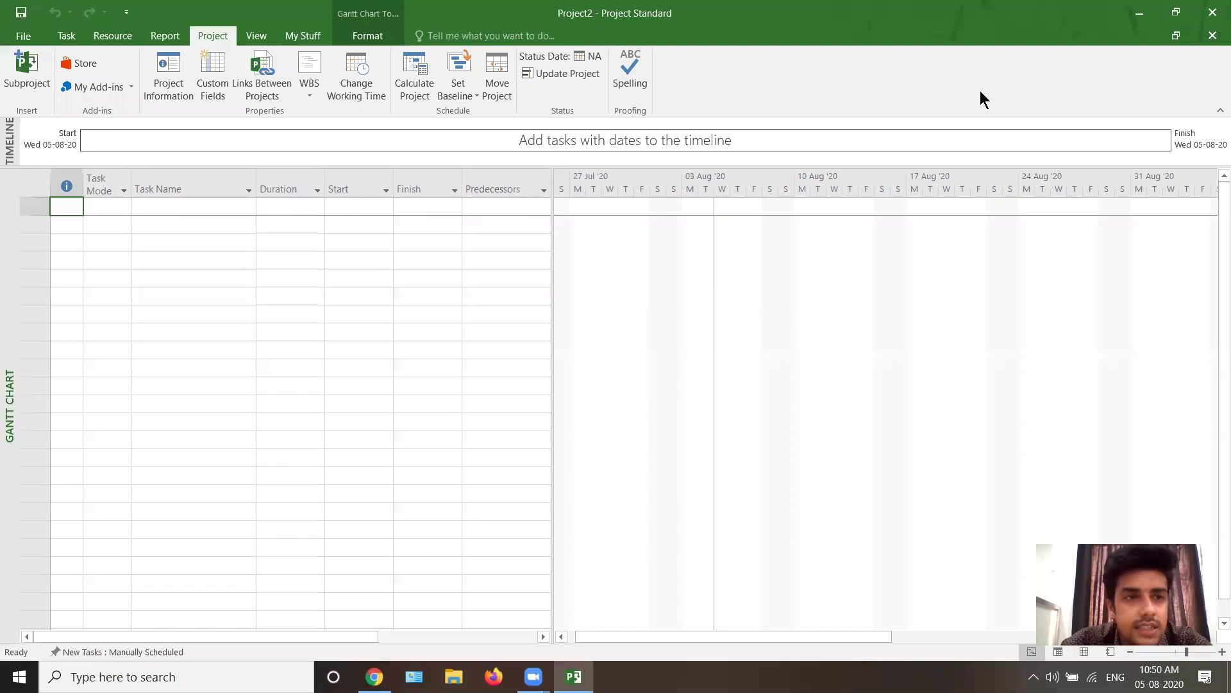
# Browse to Documents as the save location for the blank project and review the available file types, keeping Project
pyautogui.click(39, 40)
pyautogui.click(43, 157)
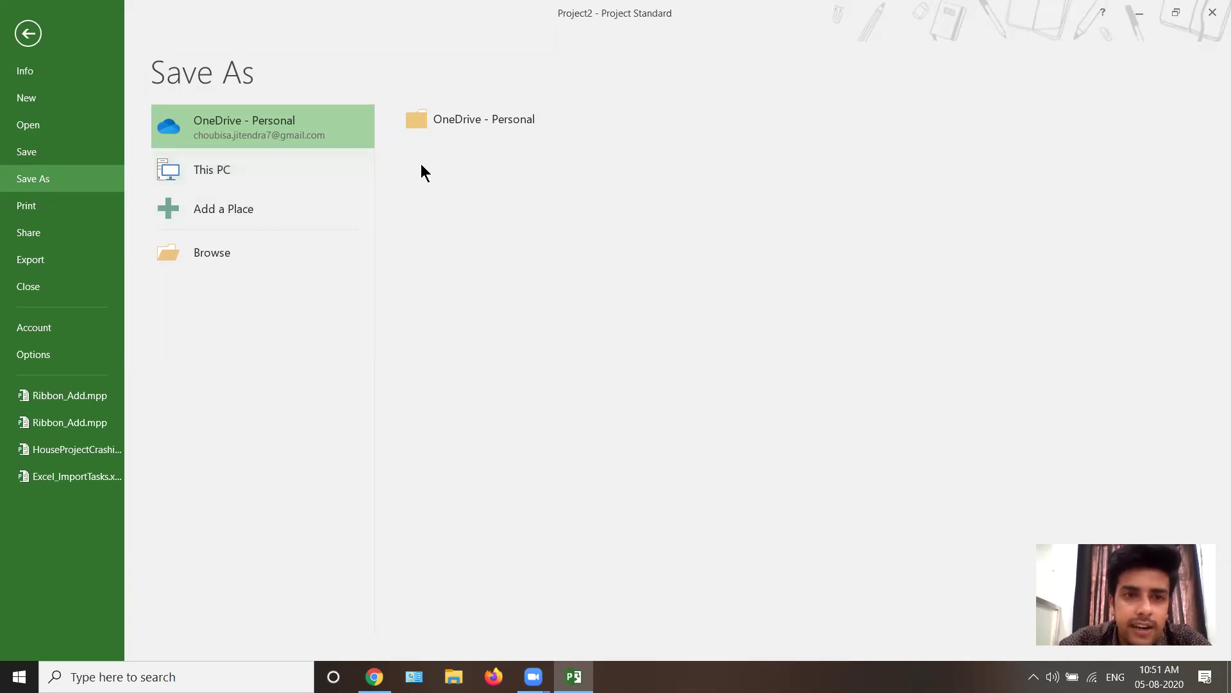
pyautogui.click(263, 170)
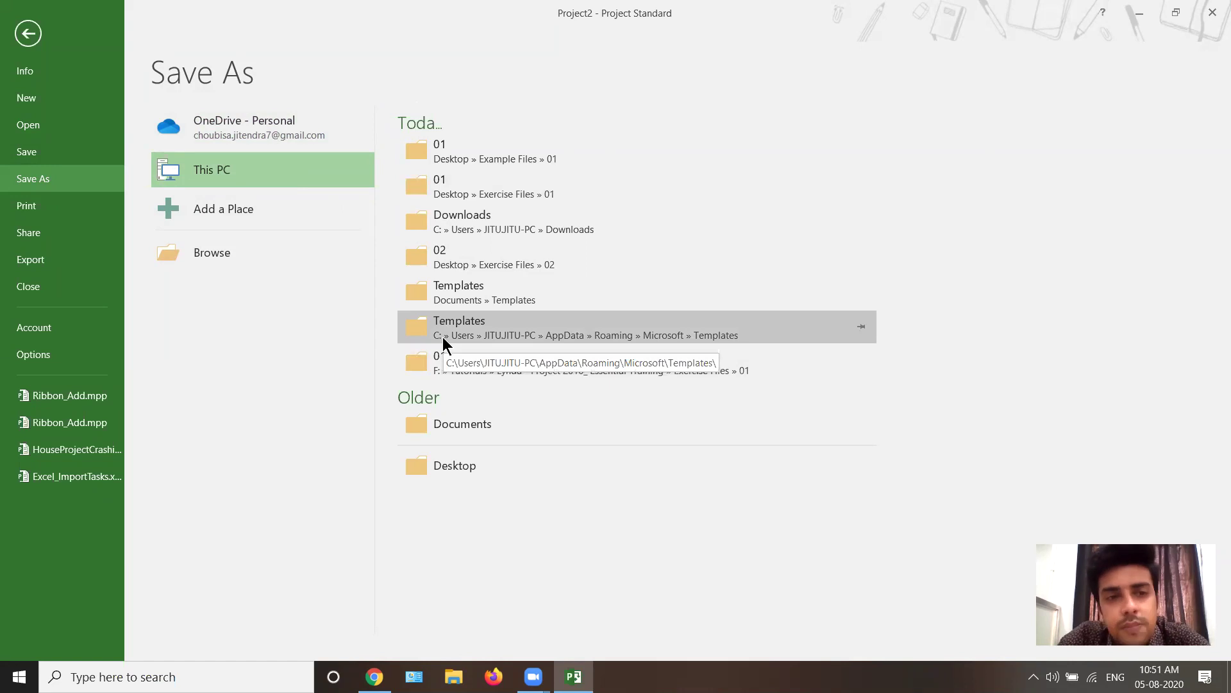
pyautogui.click(271, 260)
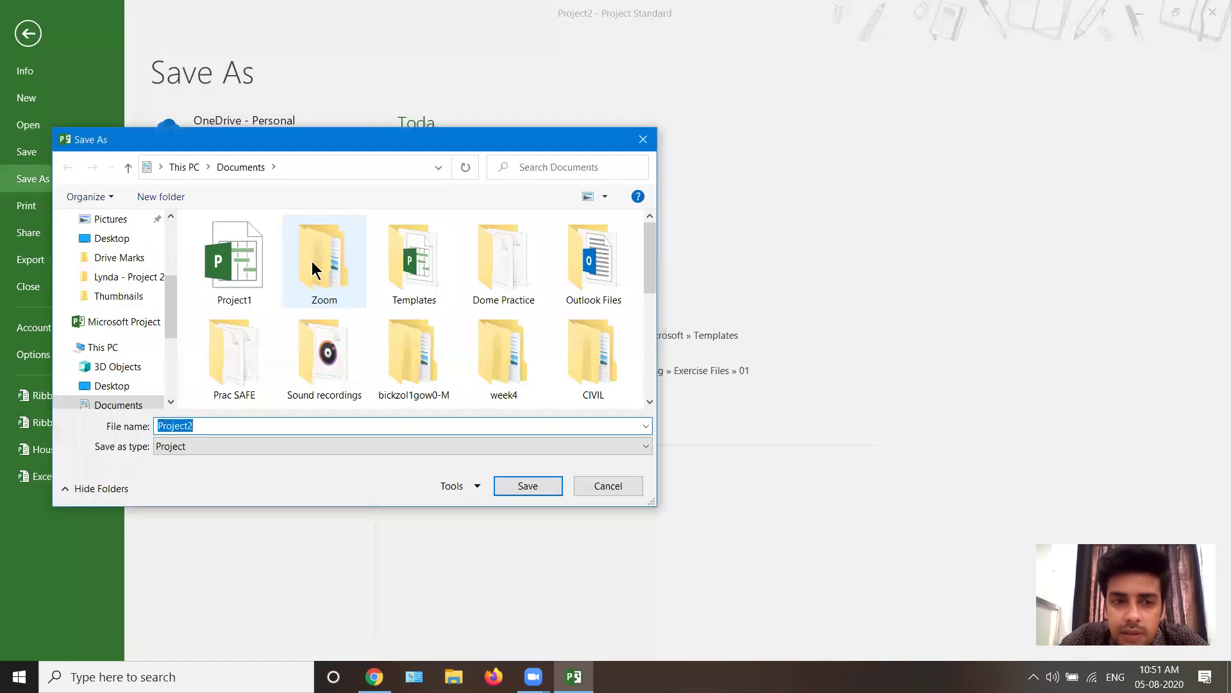
pyautogui.click(172, 447)
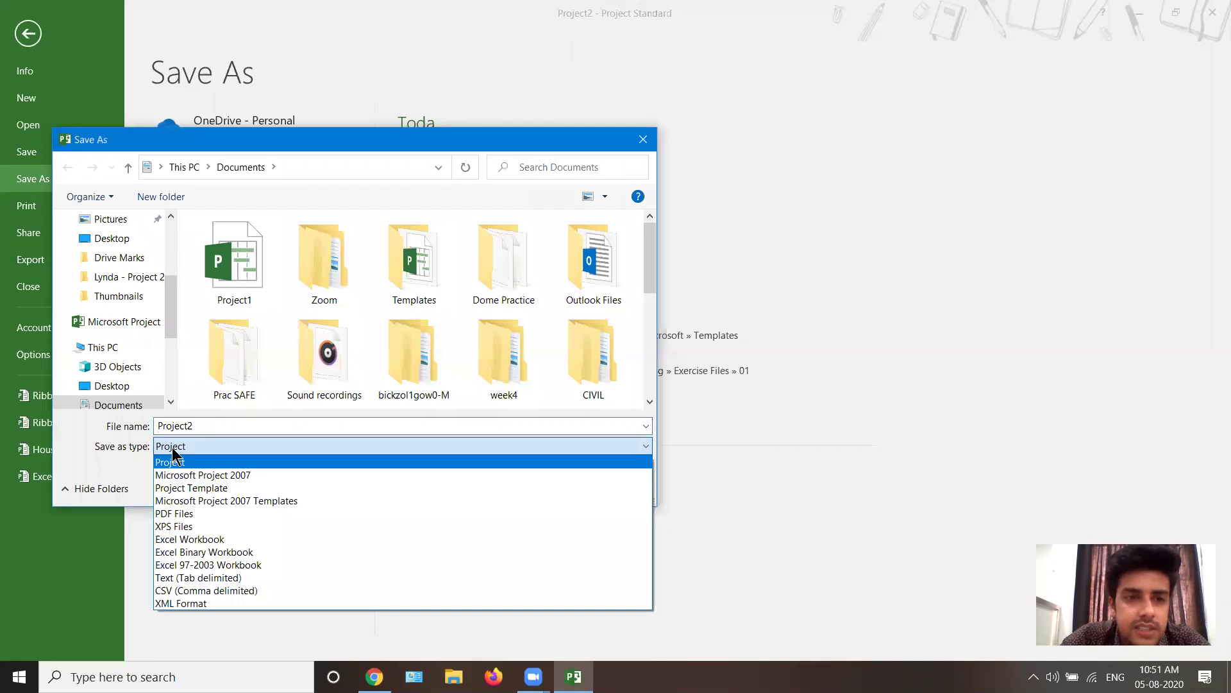
pyautogui.click(173, 457)
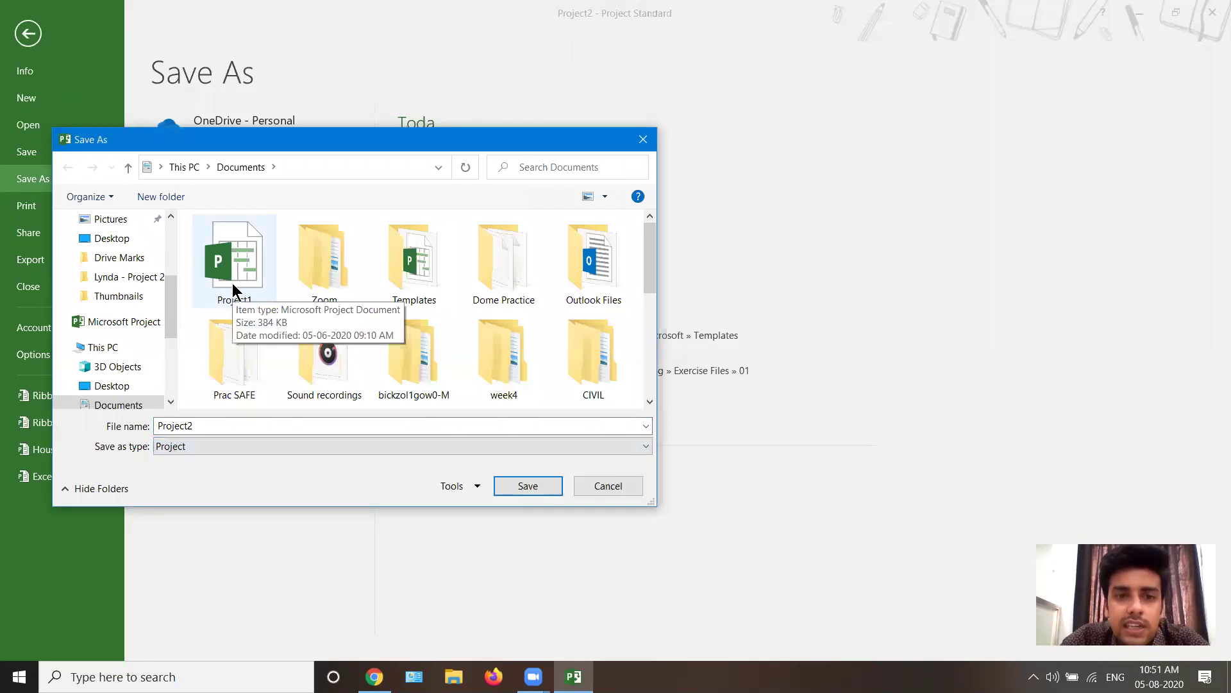
# Check the file type and extension in Project1's file properties, and cancel saving the blank project
pyautogui.click(250, 275)
pyautogui.rightClick(250, 274)
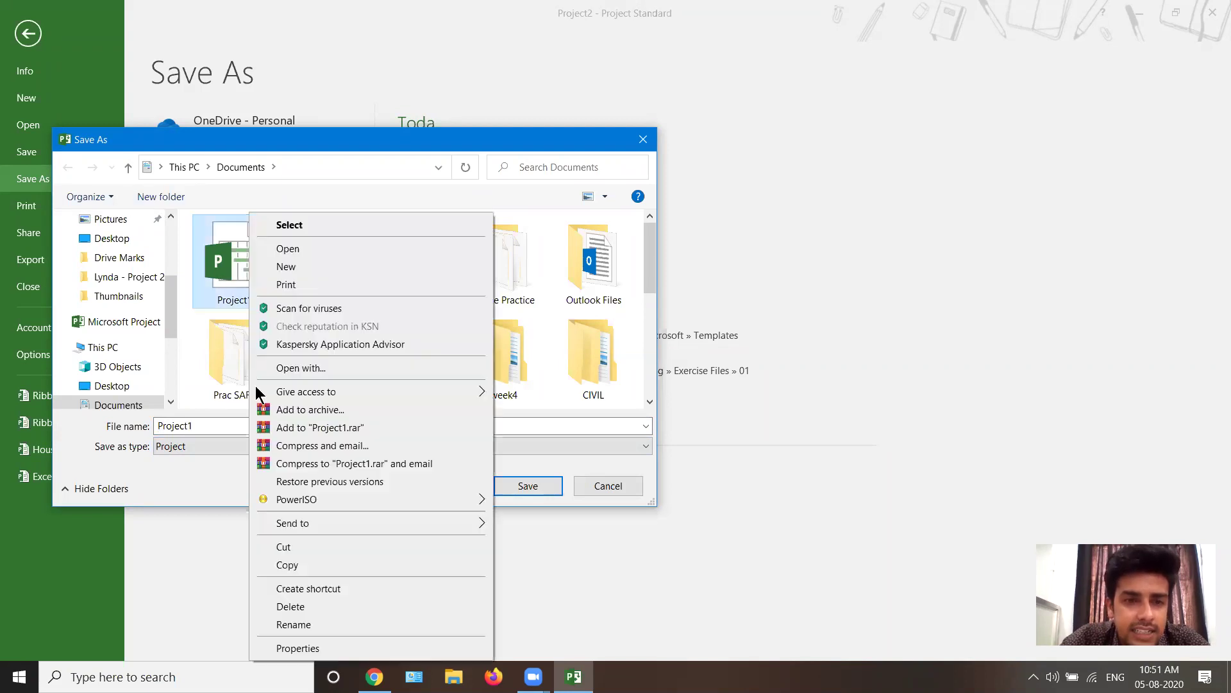
pyautogui.click(307, 648)
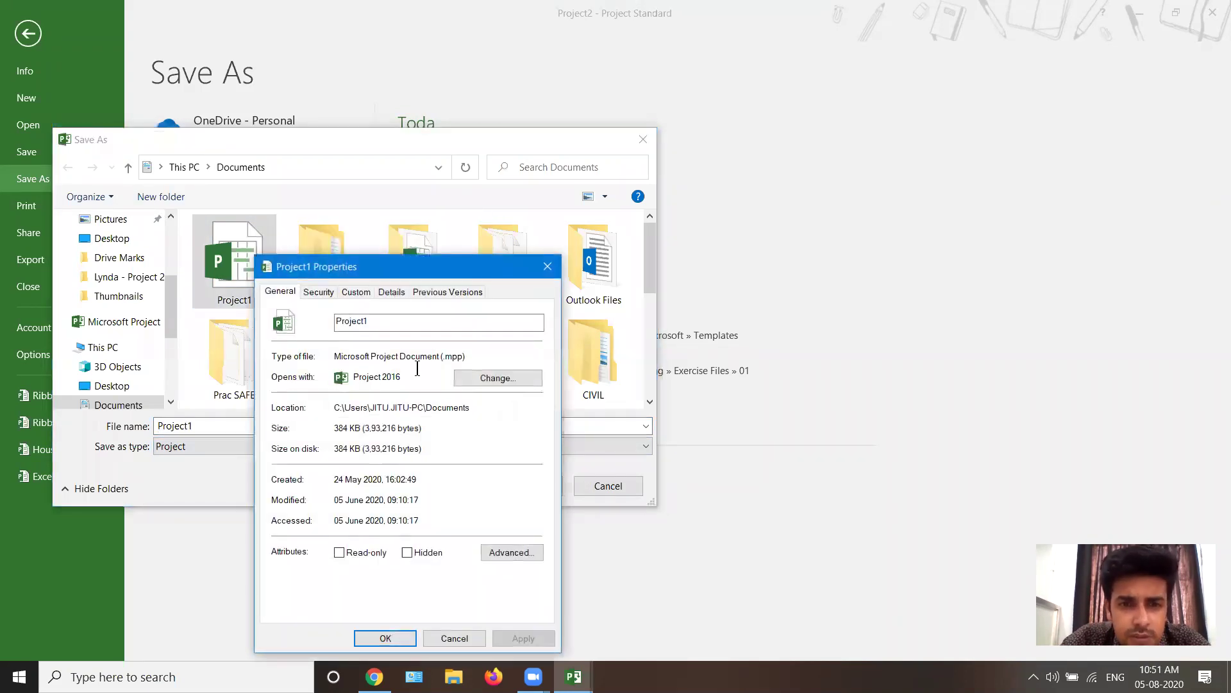
pyautogui.moveTo(467, 357); pyautogui.dragTo(439, 357)
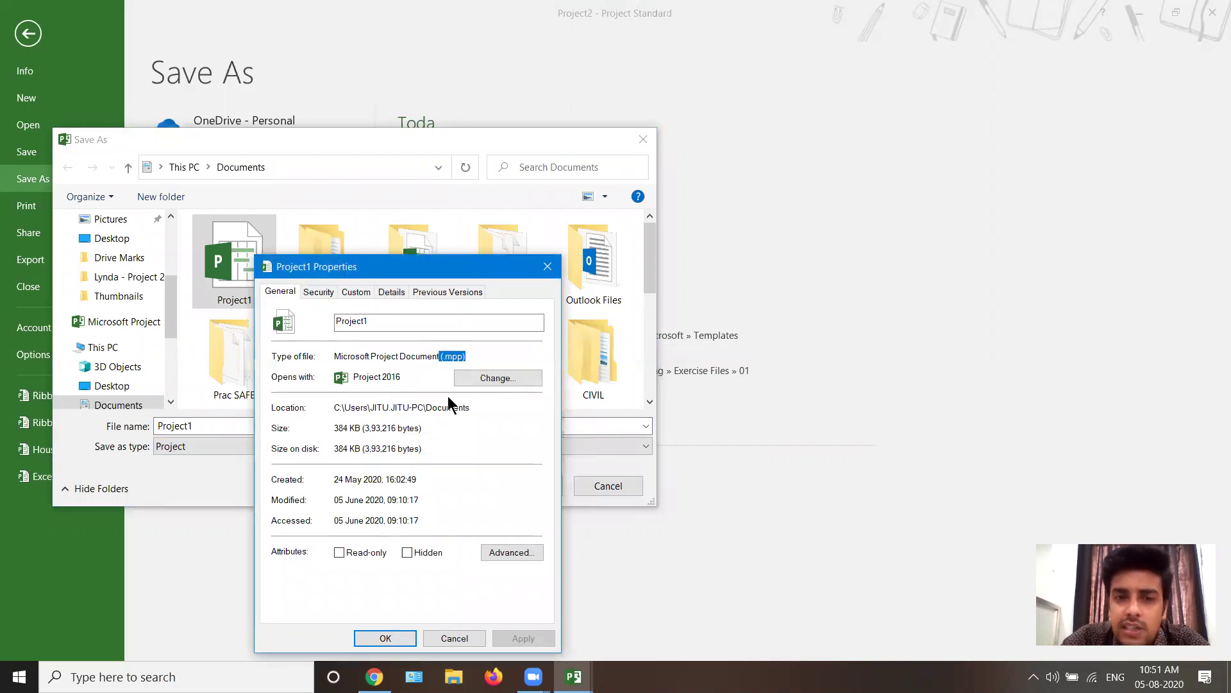
pyautogui.click(548, 266)
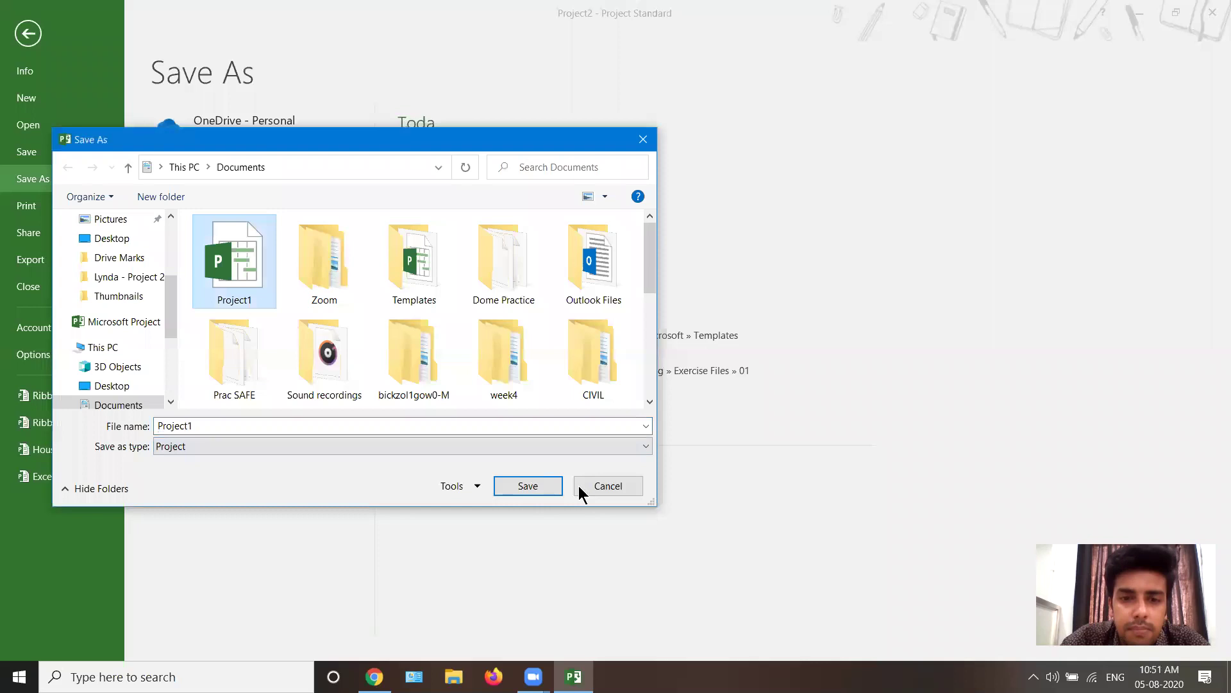
pyautogui.click(588, 484)
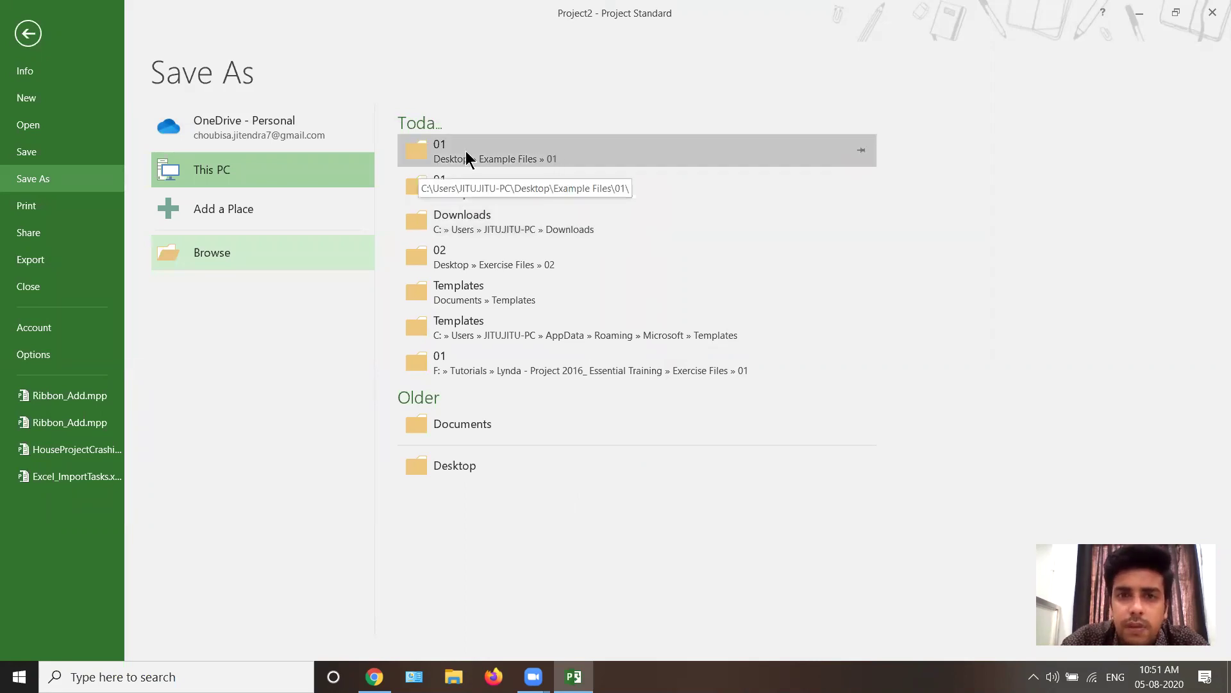
# Pin and unpin the Example Files 01 save folder, and view the Documents folder for opening projects without opening one
pyautogui.click(861, 149)
pyautogui.click(862, 151)
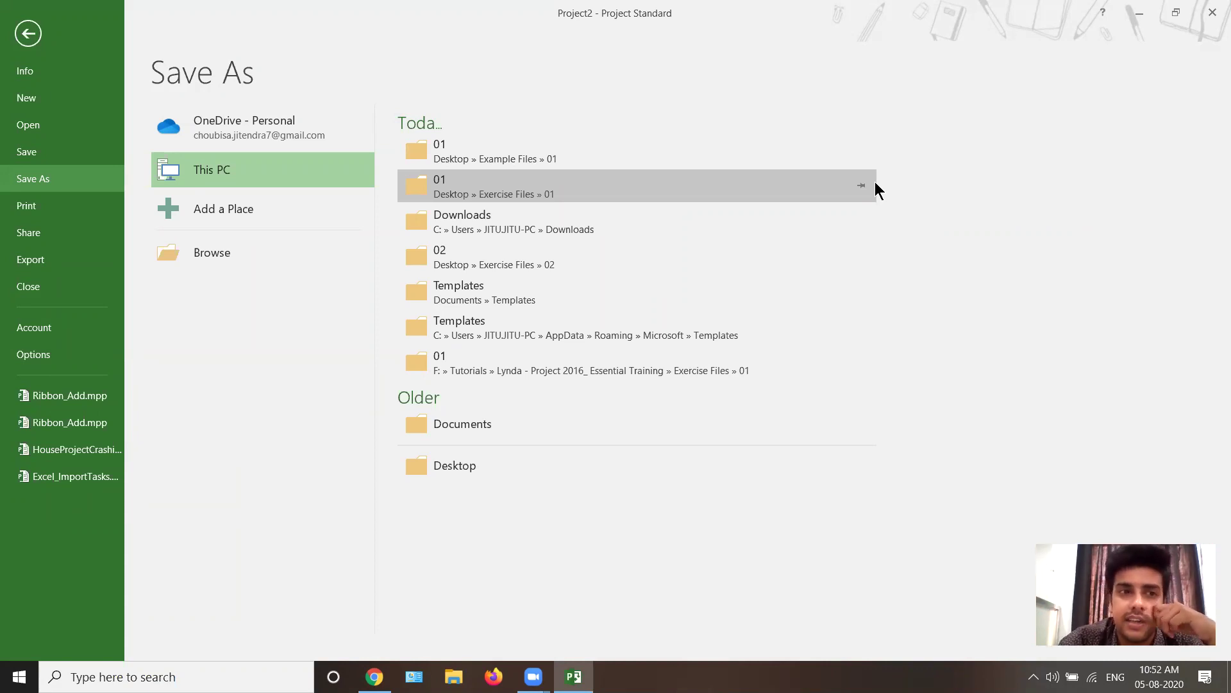
pyautogui.click(39, 125)
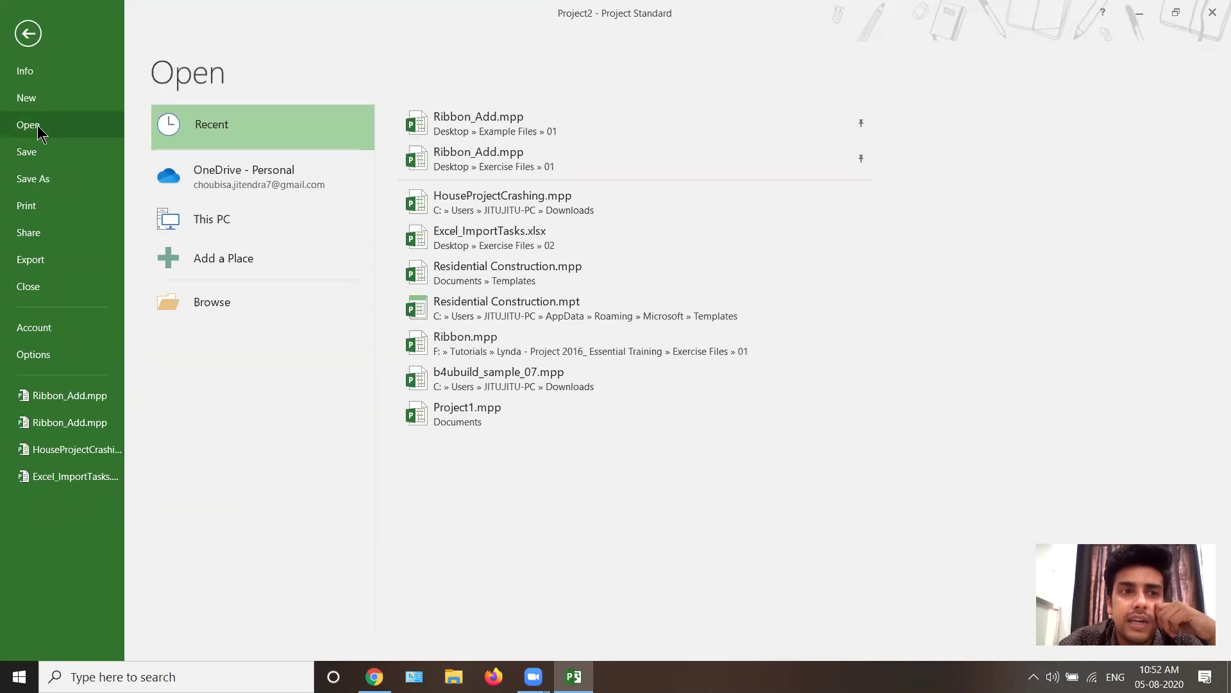
pyautogui.click(274, 302)
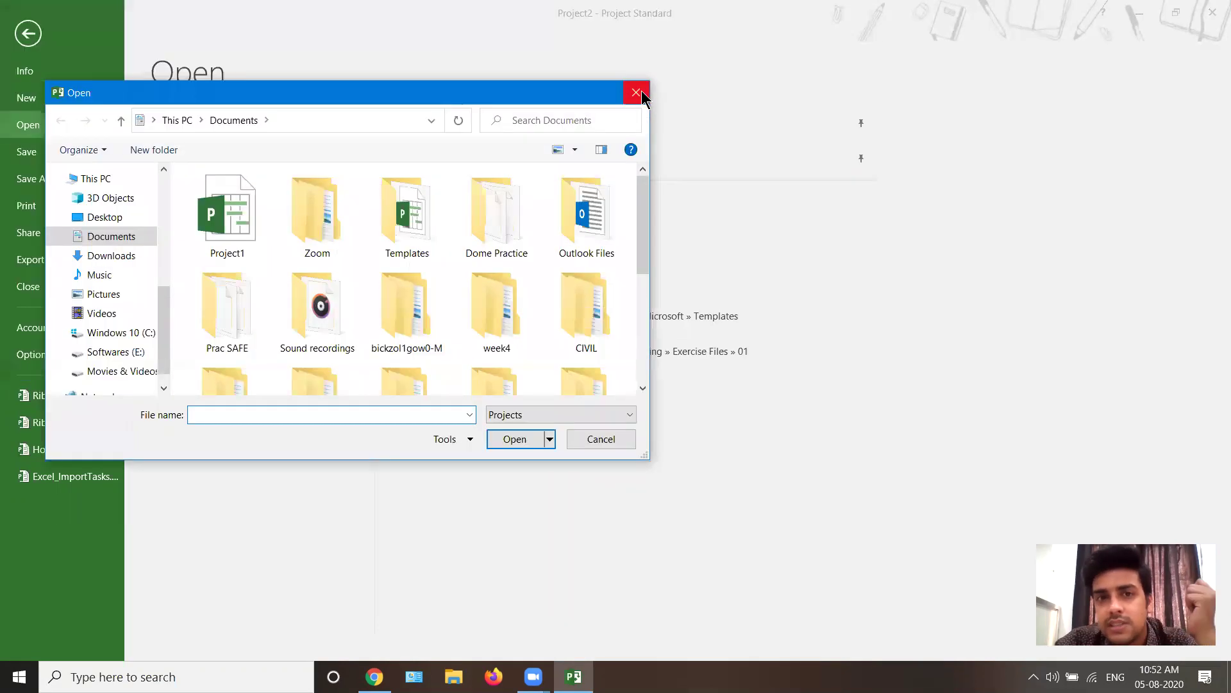
pyautogui.click(637, 82)
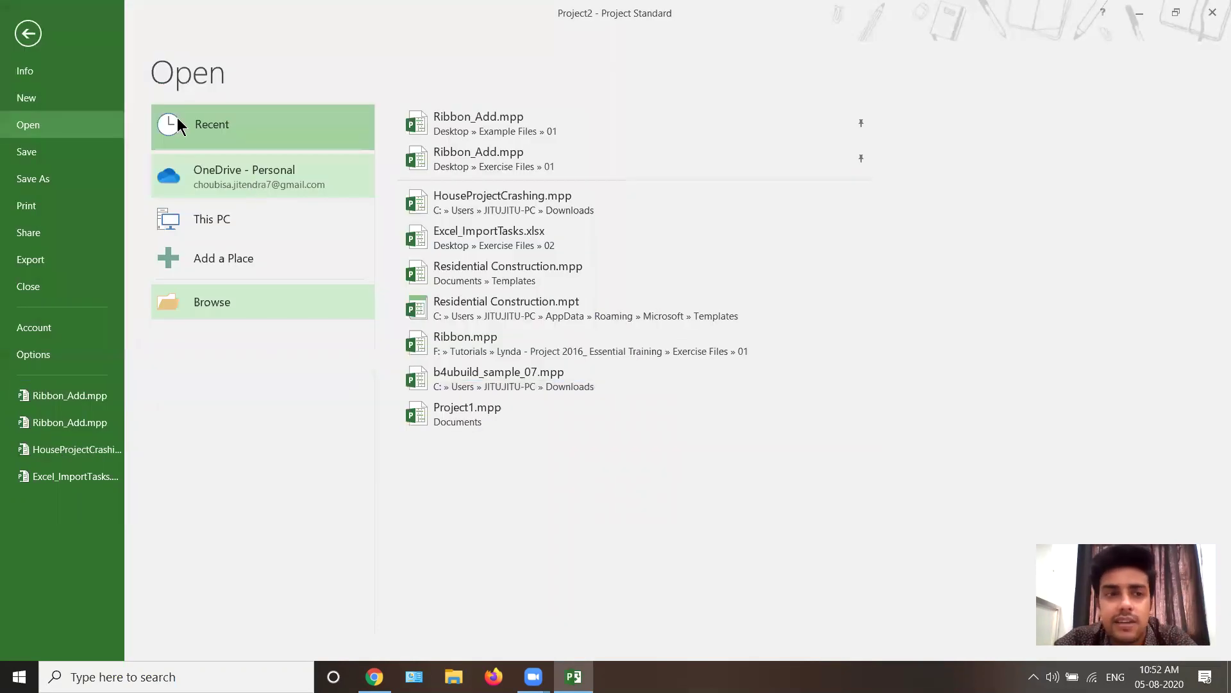
pyautogui.click(28, 34)
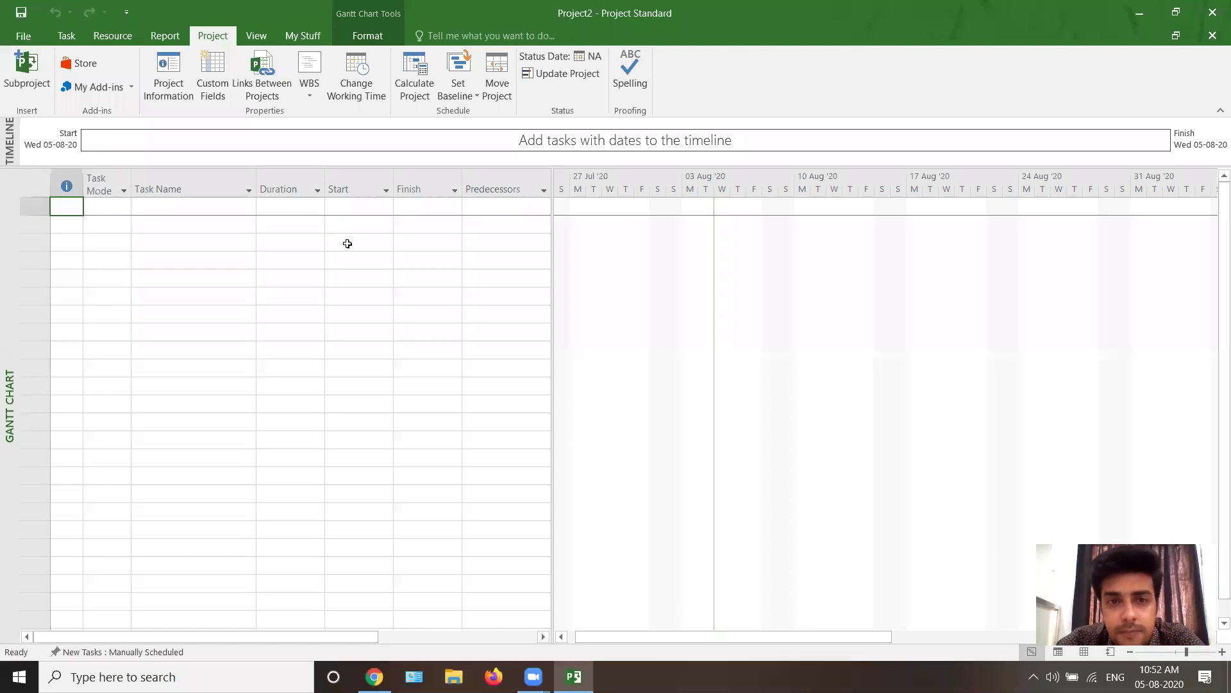
# Close the blank project and search the online templates for "Construction project"
pyautogui.click(19, 38)
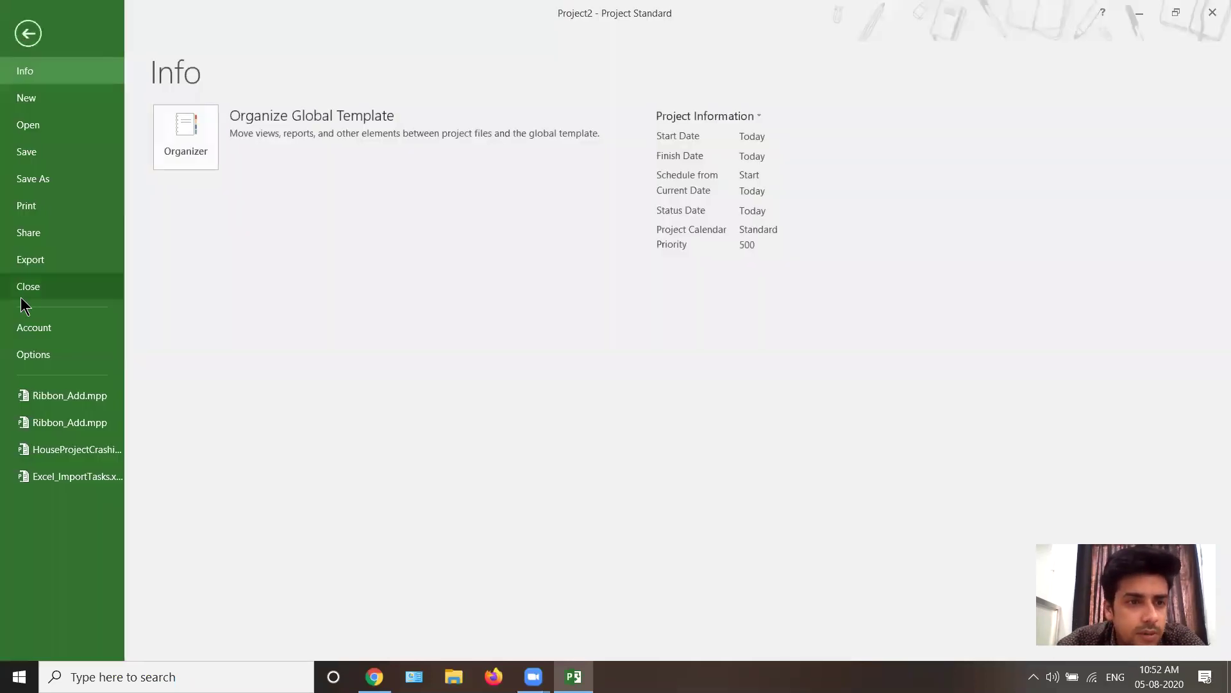
pyautogui.click(20, 296)
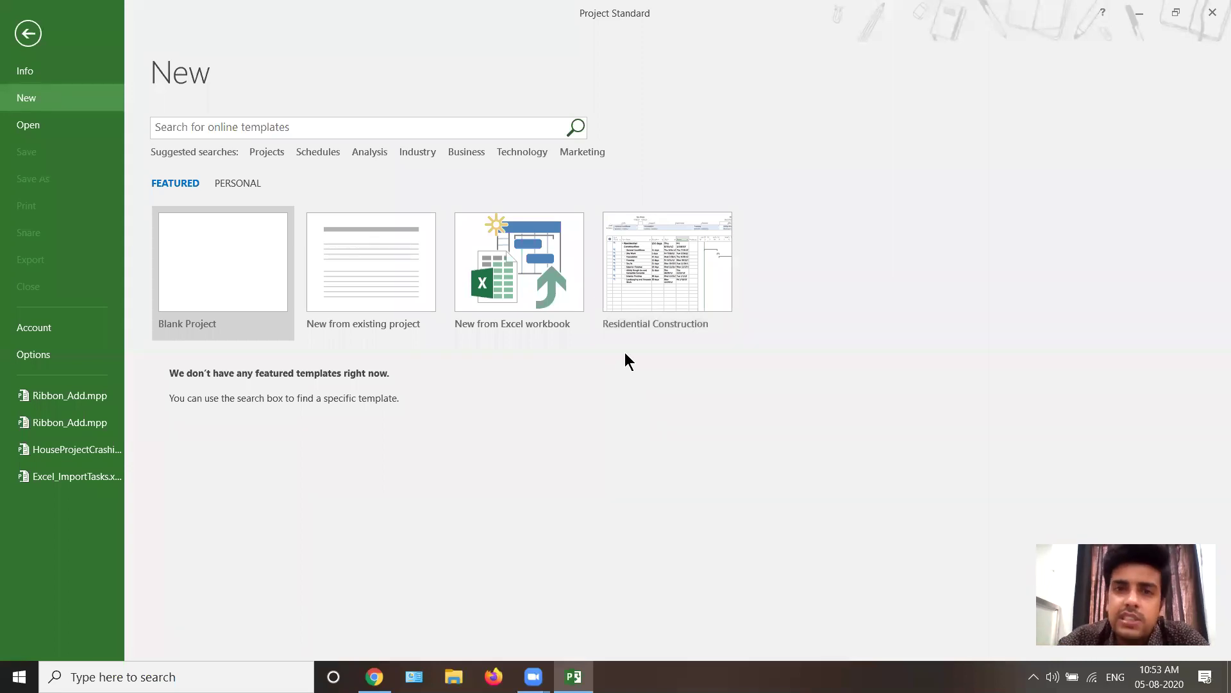
pyautogui.click(230, 124)
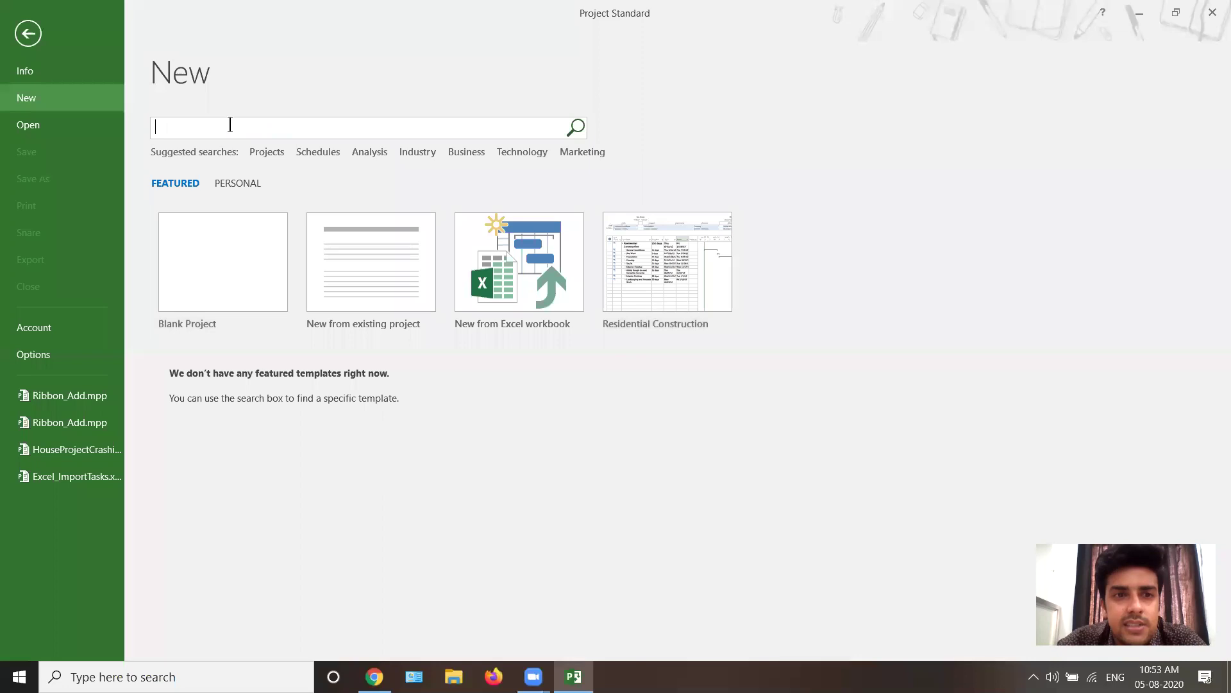
pyautogui.write('Construction project')
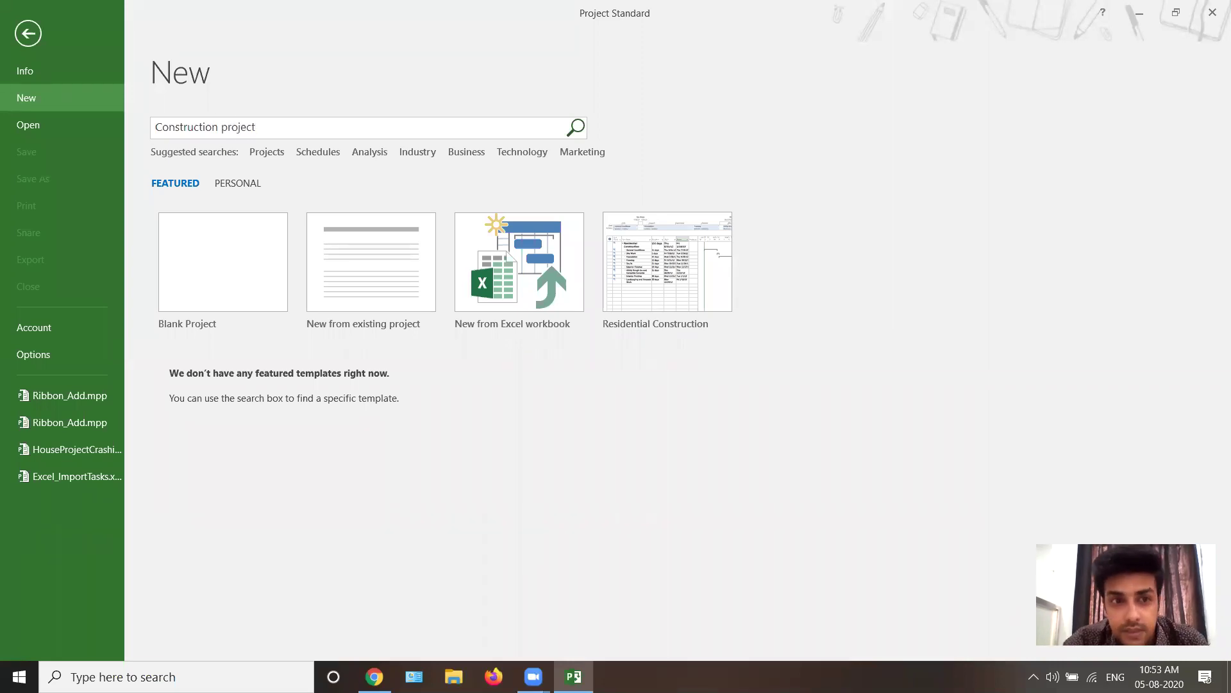
pyautogui.click(570, 126)
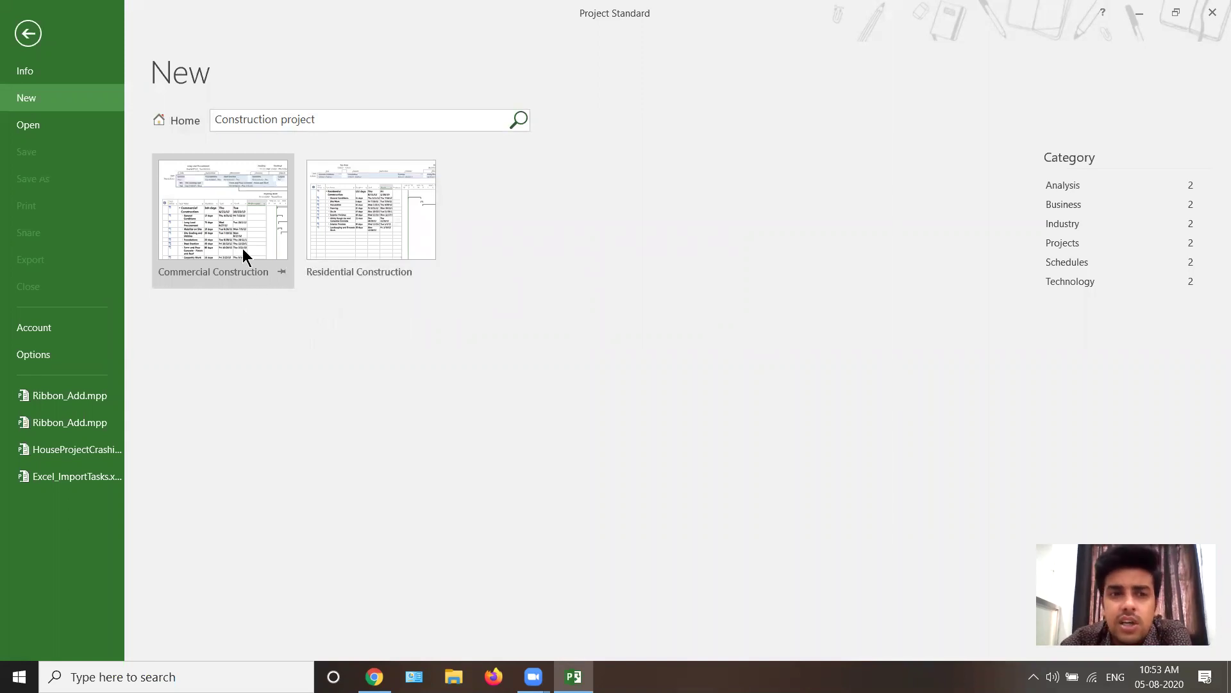
# Create a project from the Commercial Construction template with today's date as its start date, and dismiss the task mode notice
pyautogui.click(243, 217)
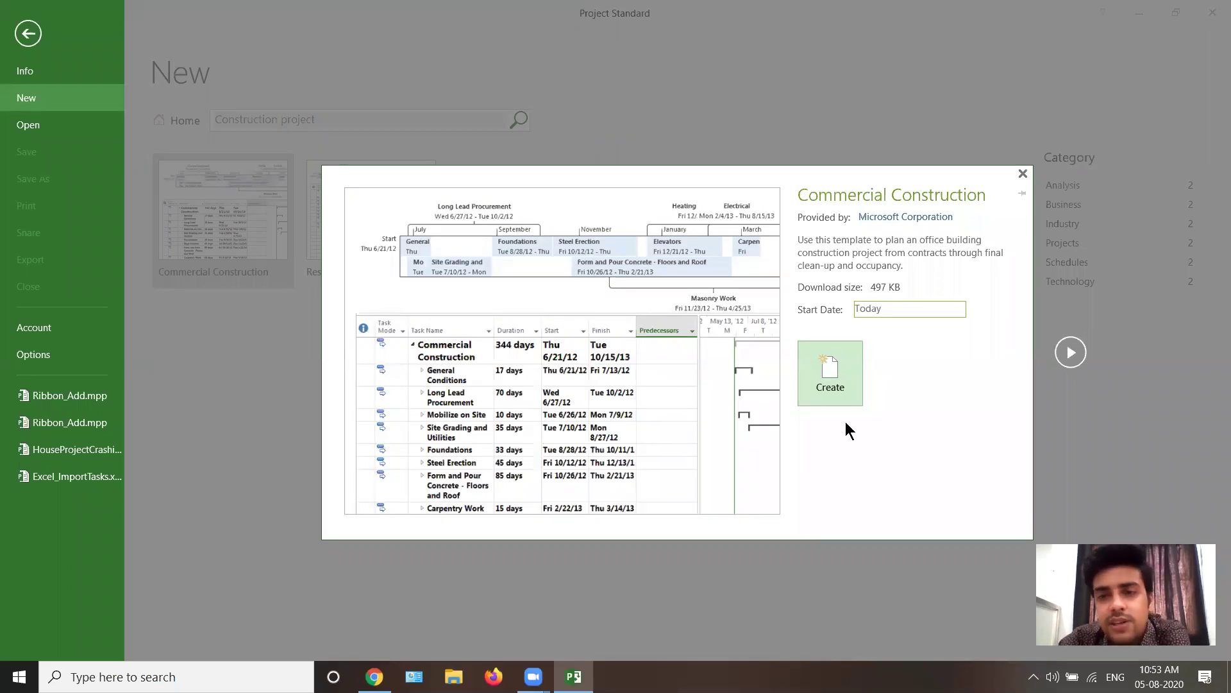
pyautogui.doubleClick(930, 312)
pyautogui.click(960, 309)
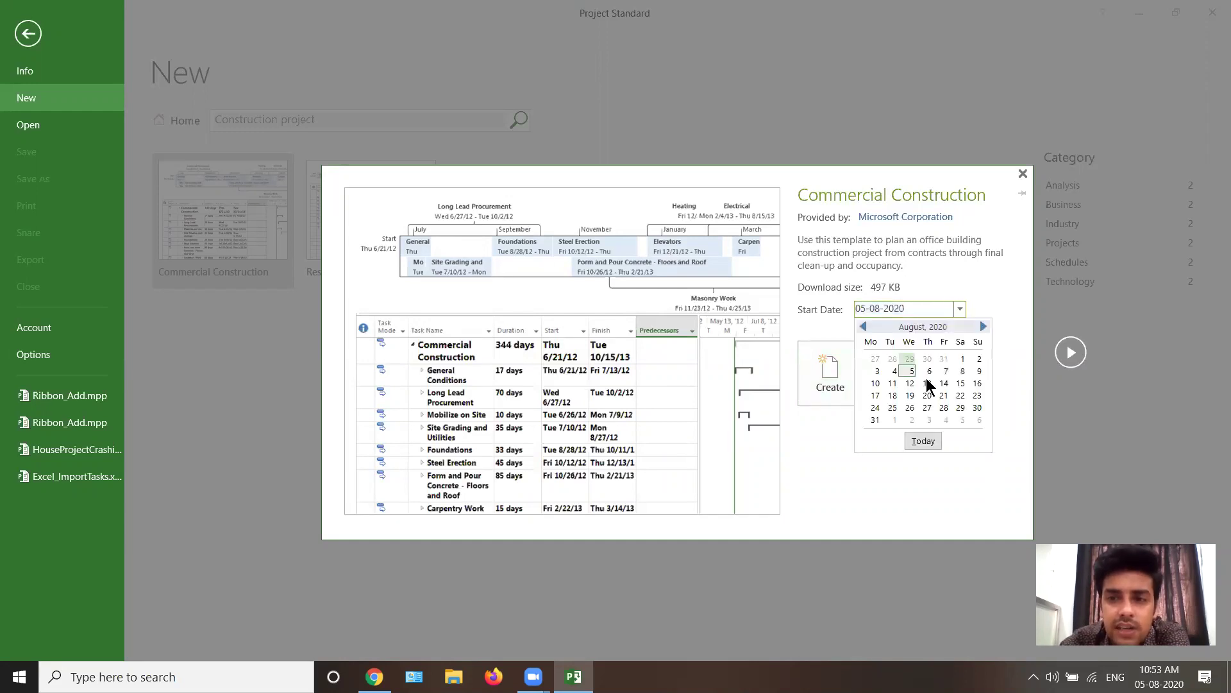
pyautogui.click(922, 440)
pyautogui.click(828, 378)
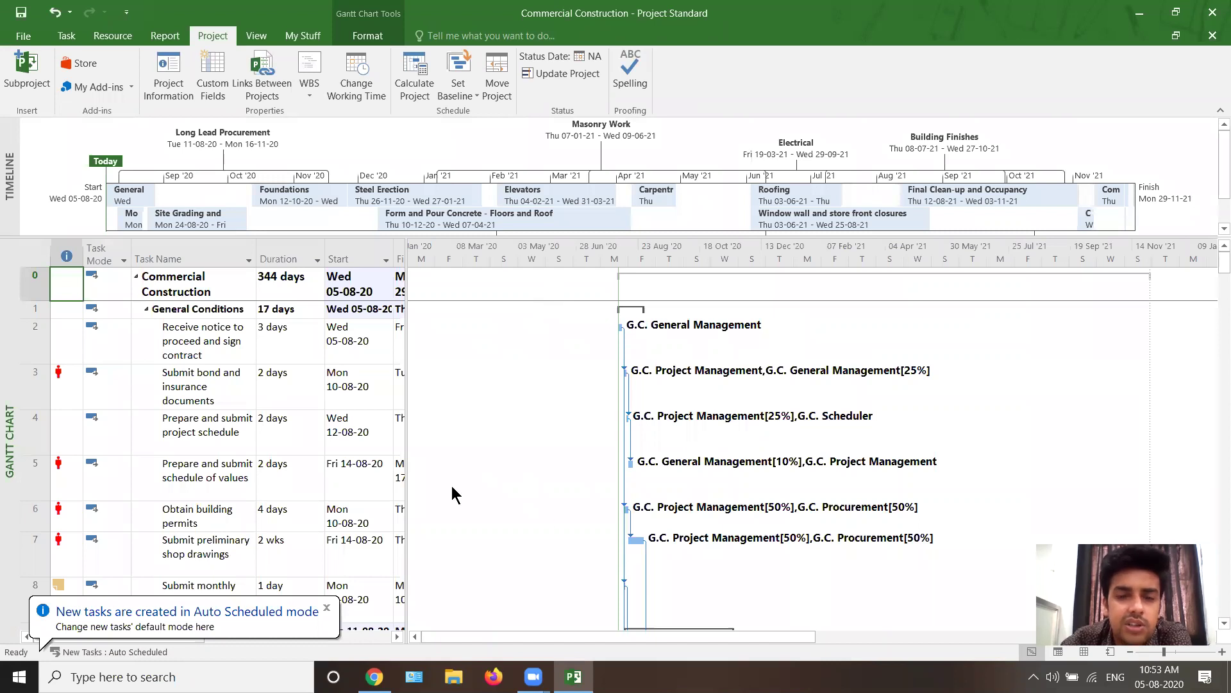
pyautogui.click(327, 607)
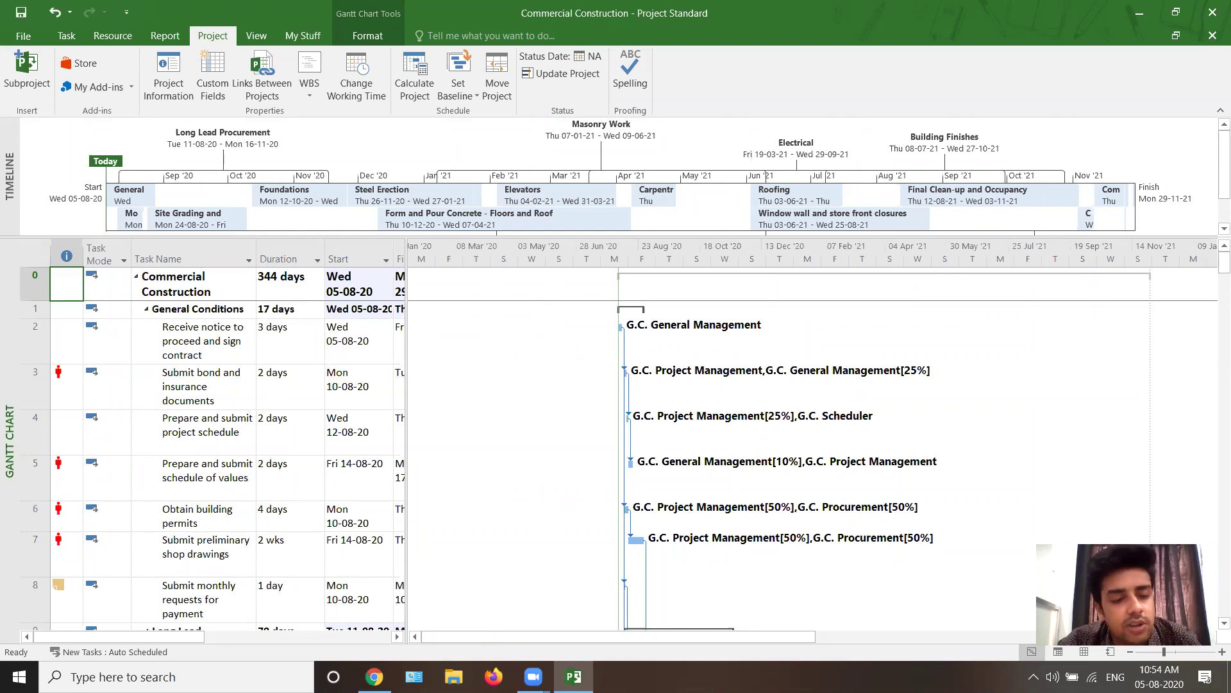
# Save the new project in Documents as Commercial Construction with the Project file type
pyautogui.hotkey('ctrl', 's')
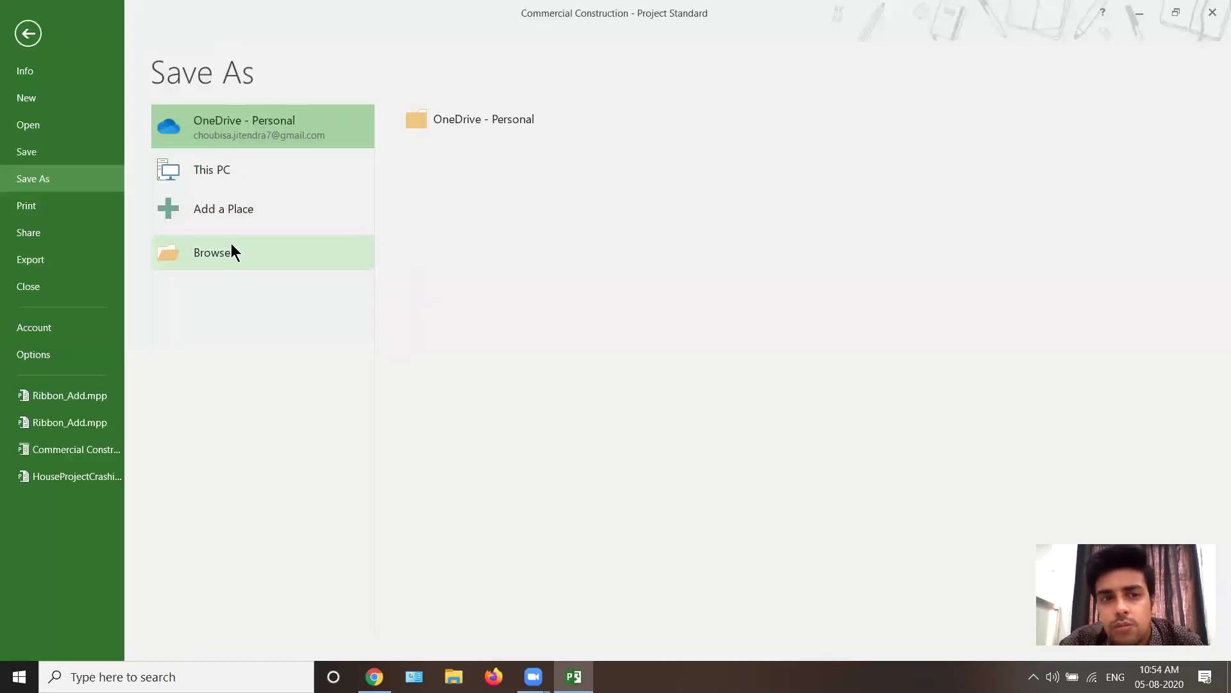
pyautogui.click(231, 250)
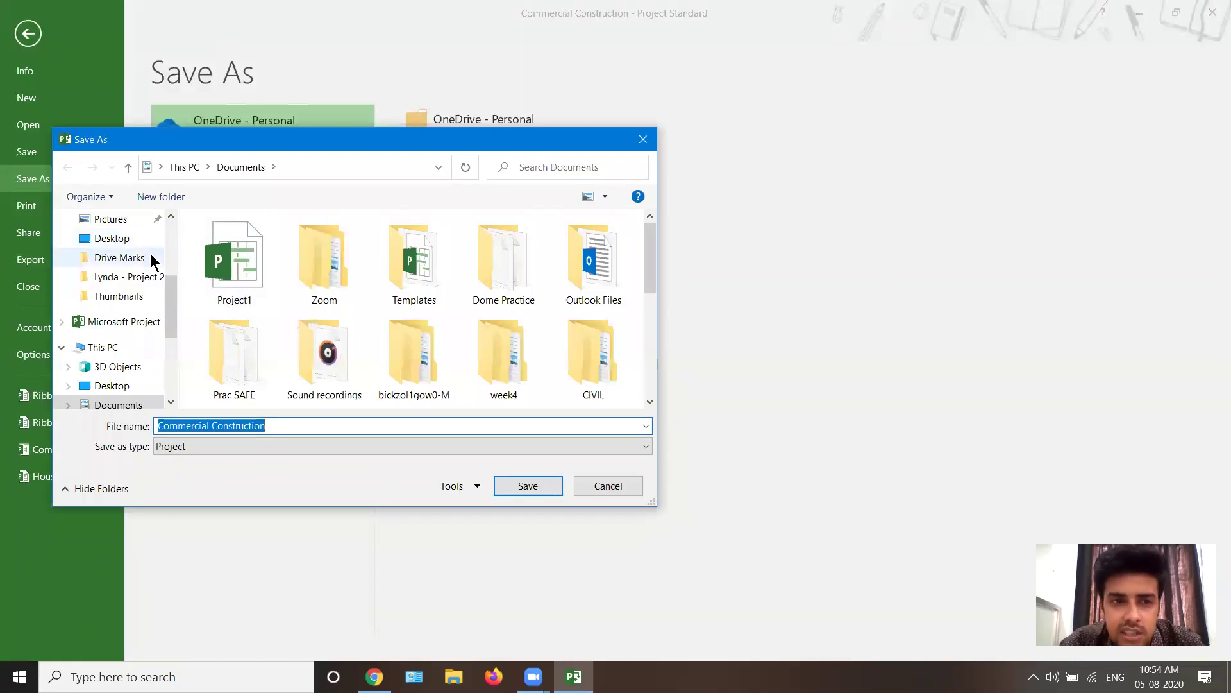
pyautogui.click(527, 485)
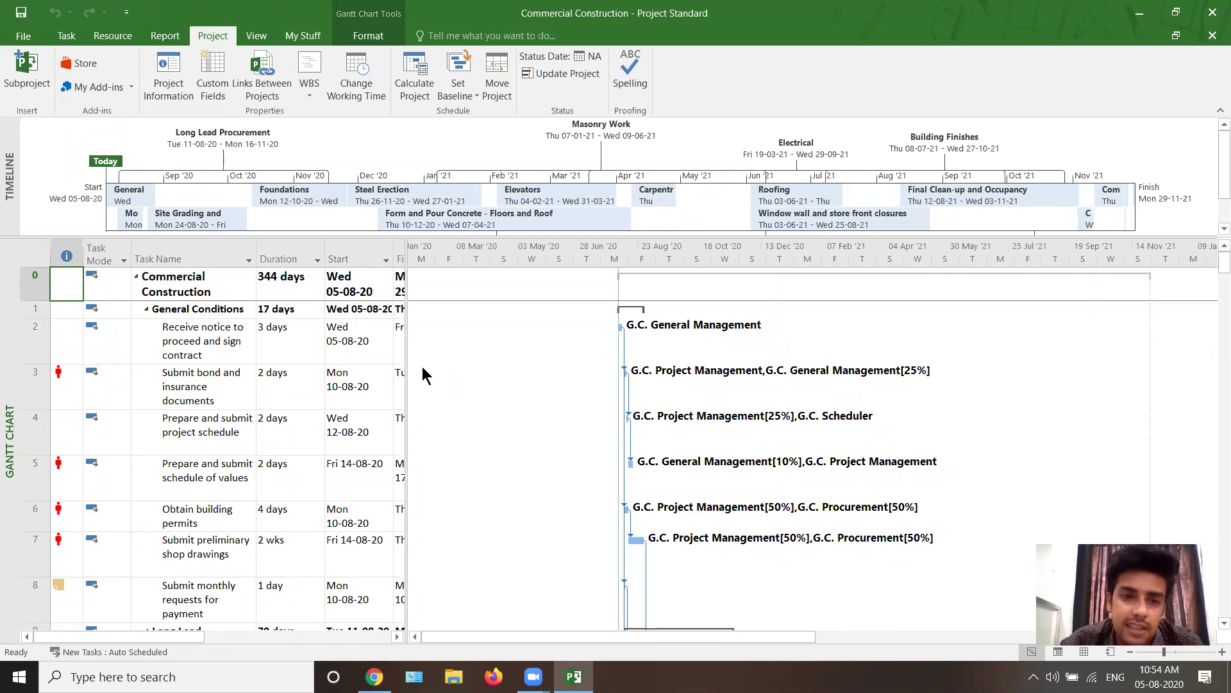
# Widen the task table beside the Gantt chart to show the full Finish column
pyautogui.moveTo(406, 355); pyautogui.dragTo(485, 361)
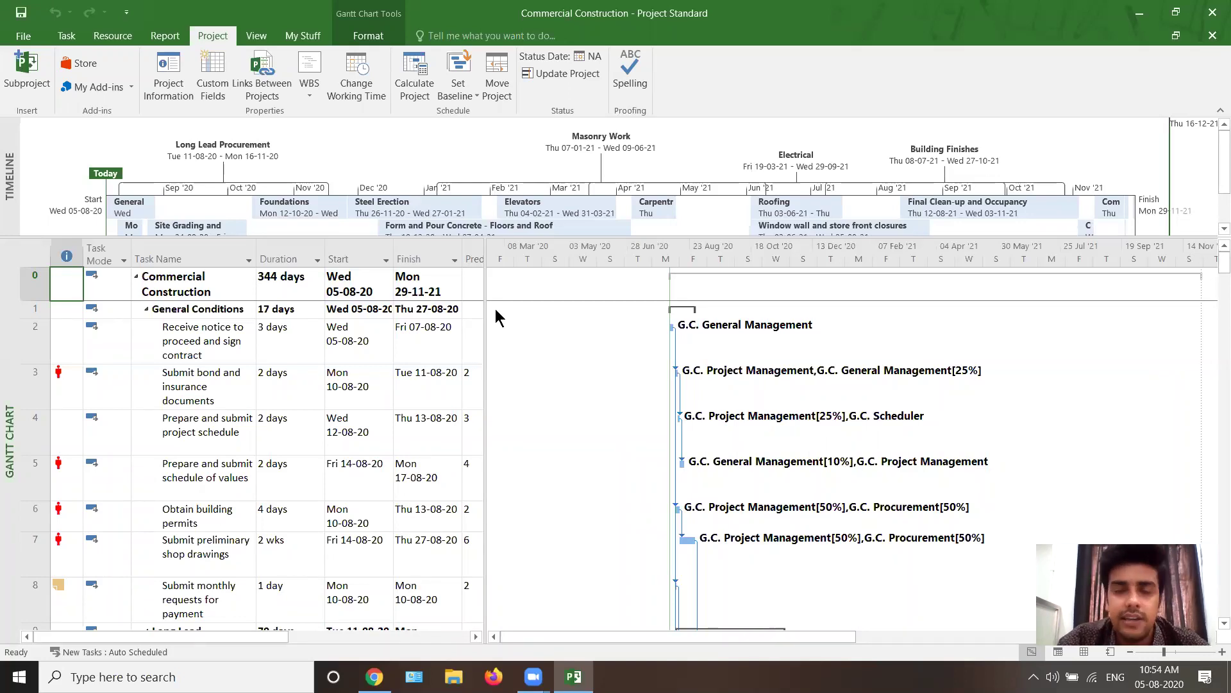
pyautogui.click(252, 183)
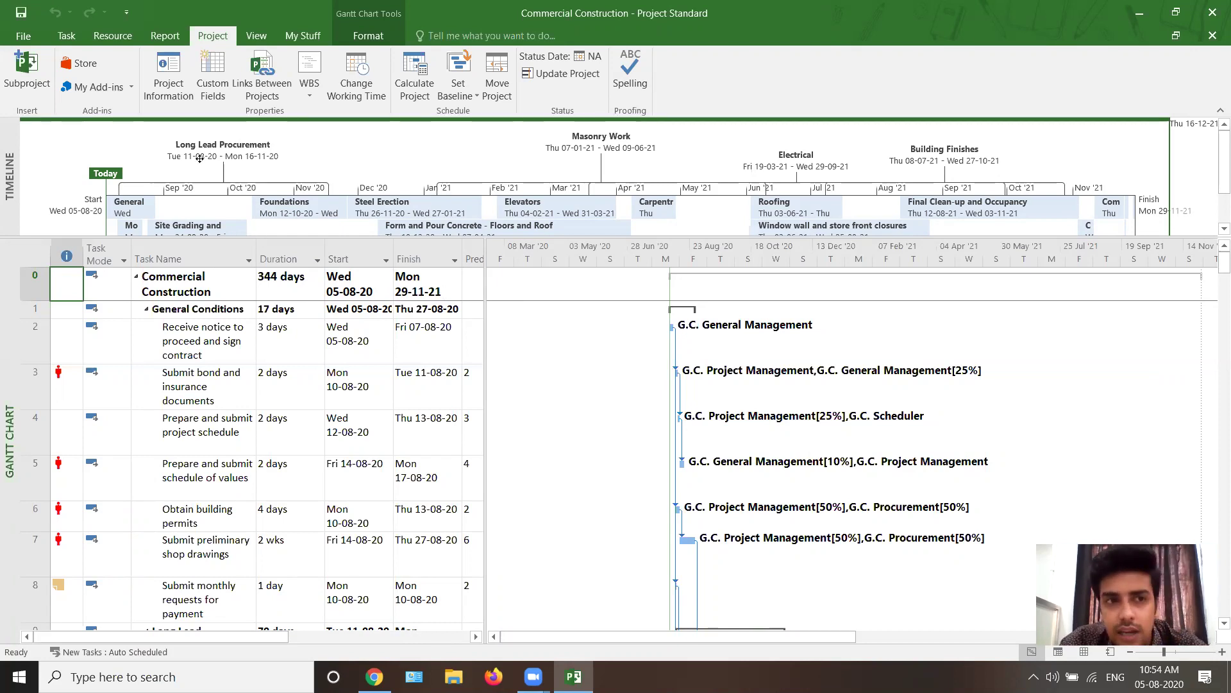
# Search the online project templates by the suggested Industry category and look through the templates offered
pyautogui.click(18, 37)
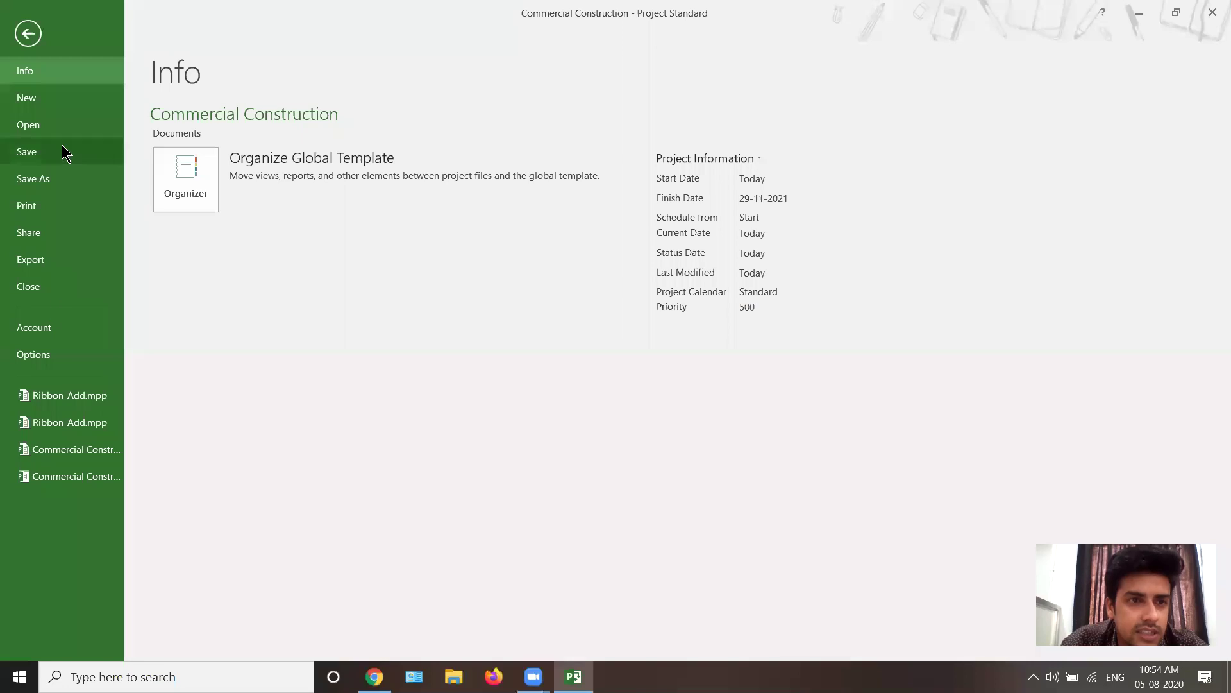
pyautogui.click(33, 101)
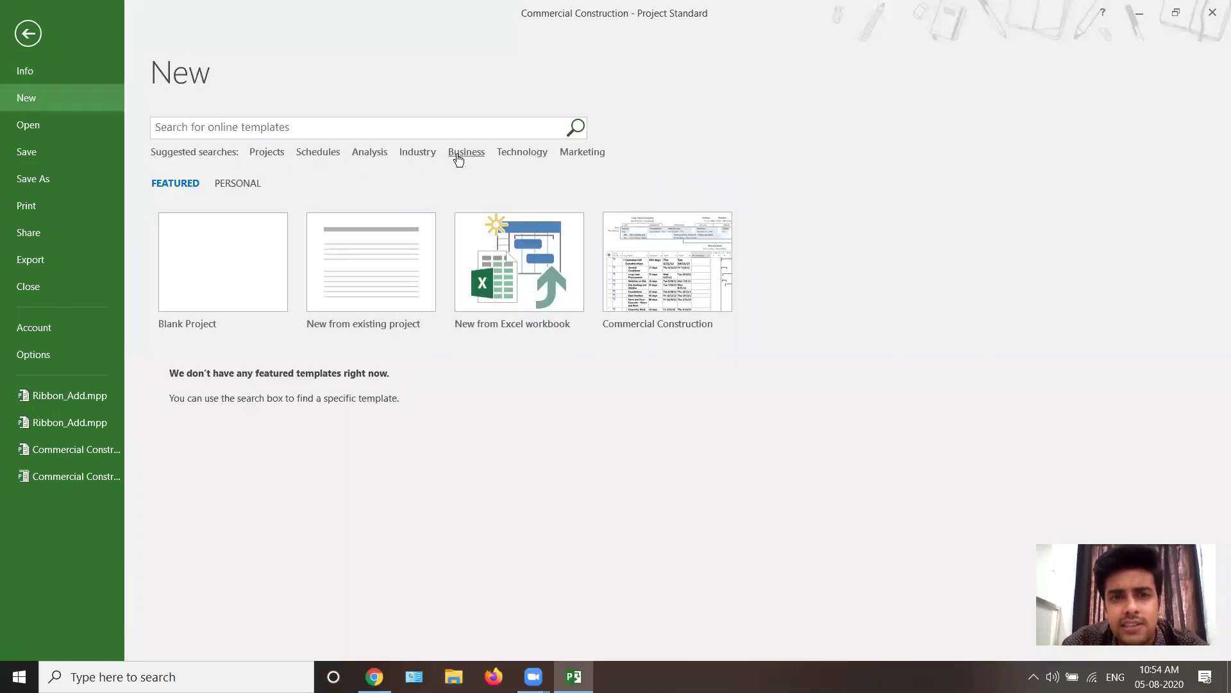
pyautogui.click(415, 154)
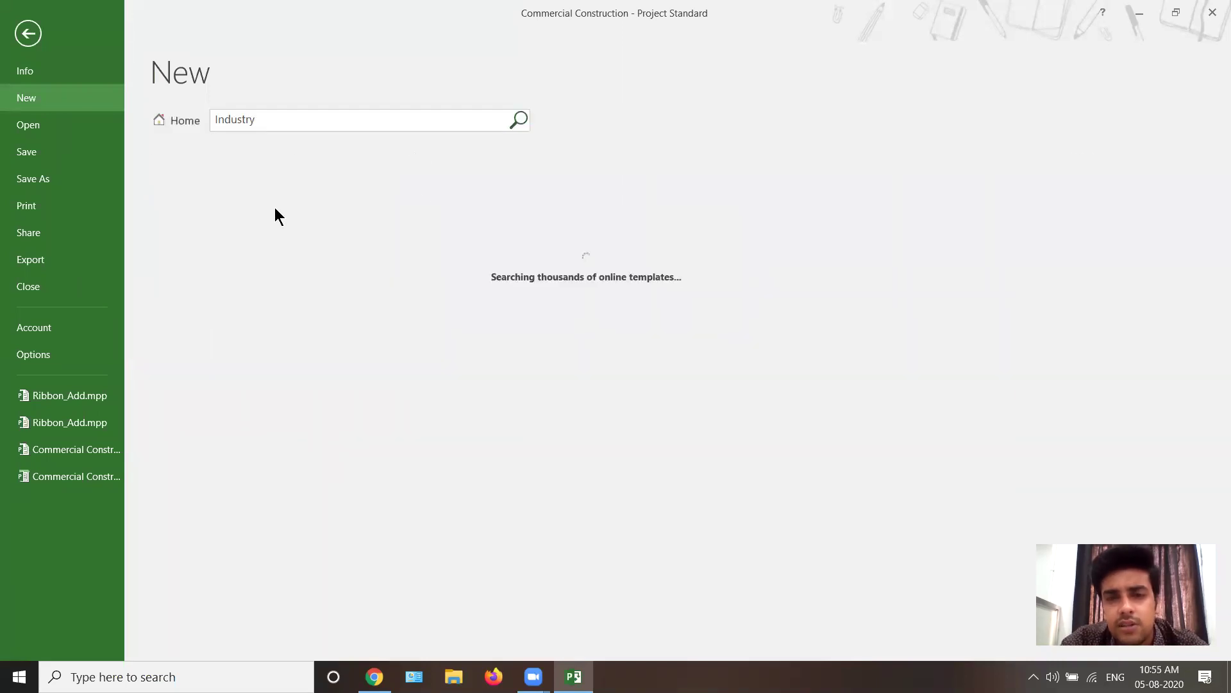
pyautogui.scroll(-2, 715, 282)
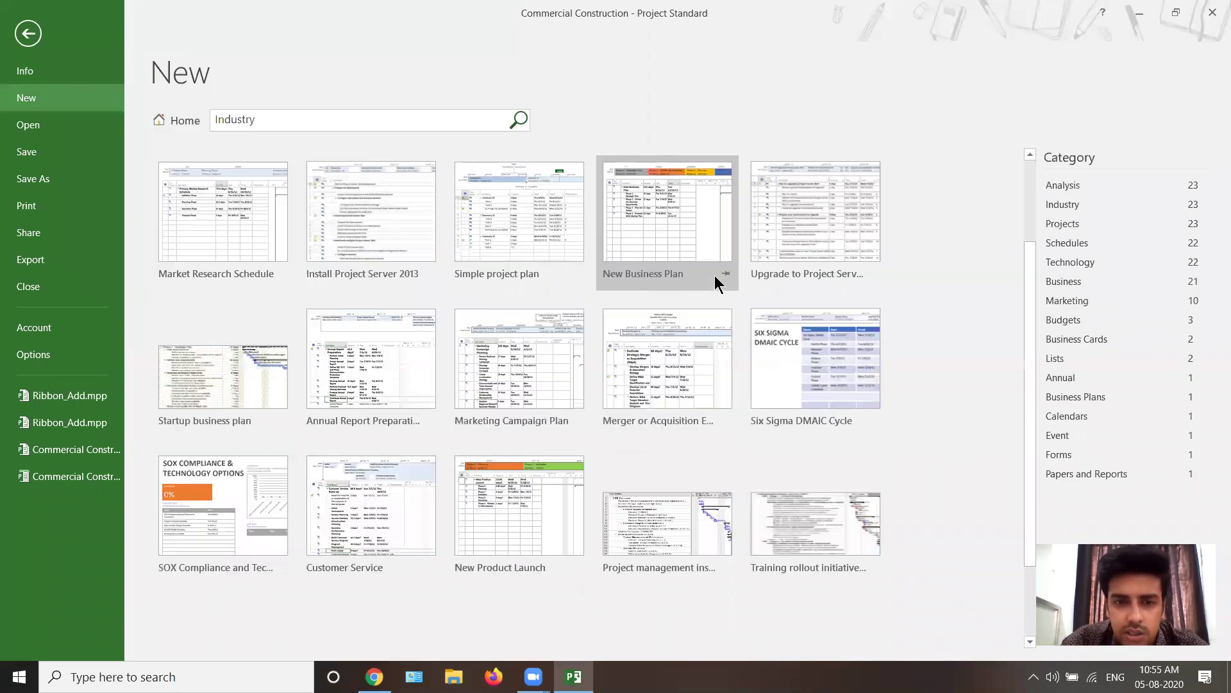
pyautogui.scroll(-1, 618, 484)
pyautogui.scroll(3, 635, 510)
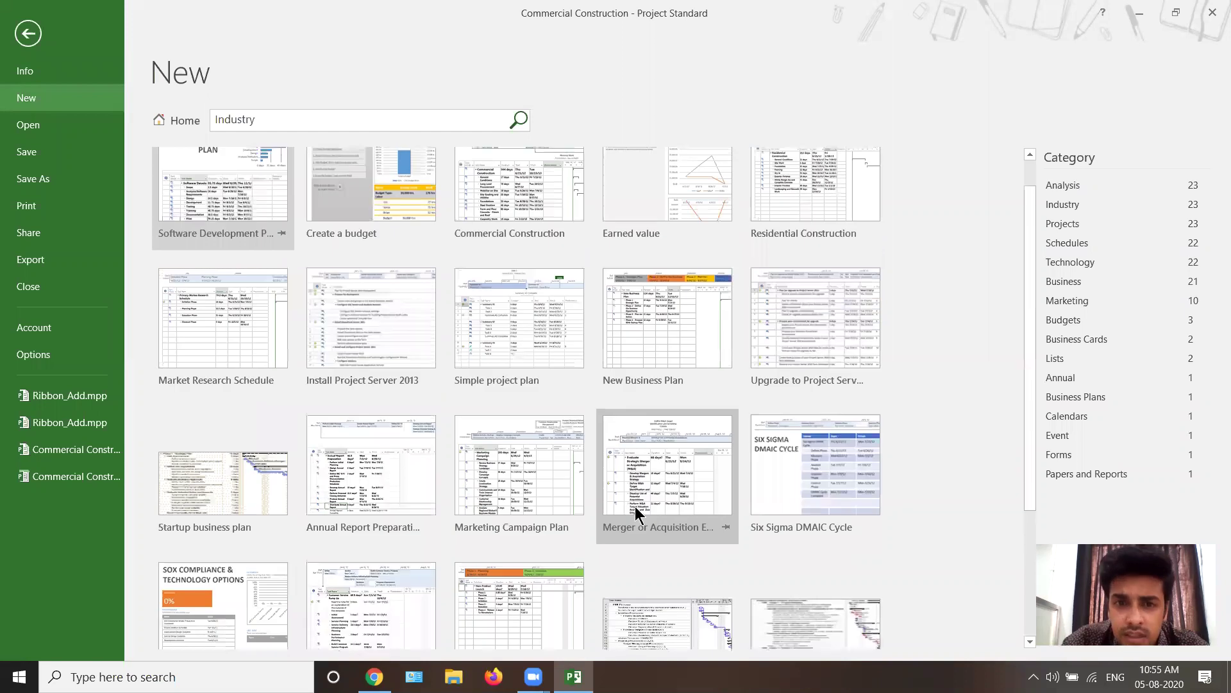